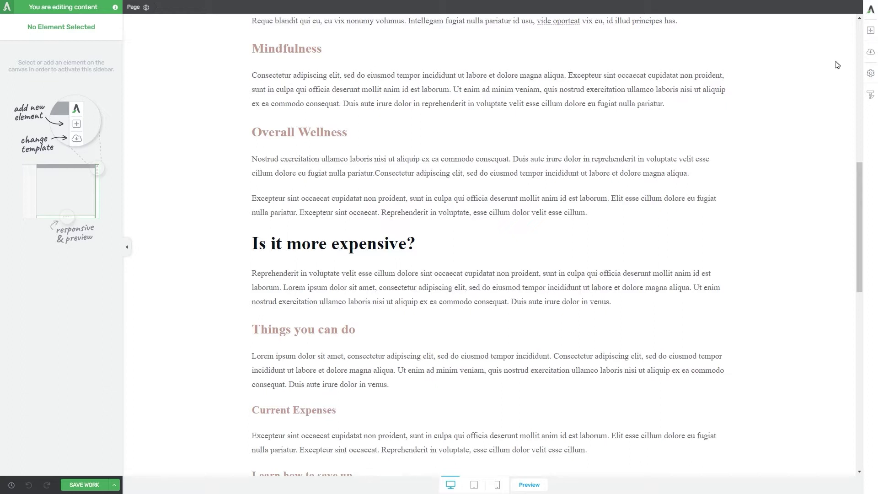
- Insert a text element below the Mindfulness paragraph and a button element directly beneath it
left_click(869, 31)
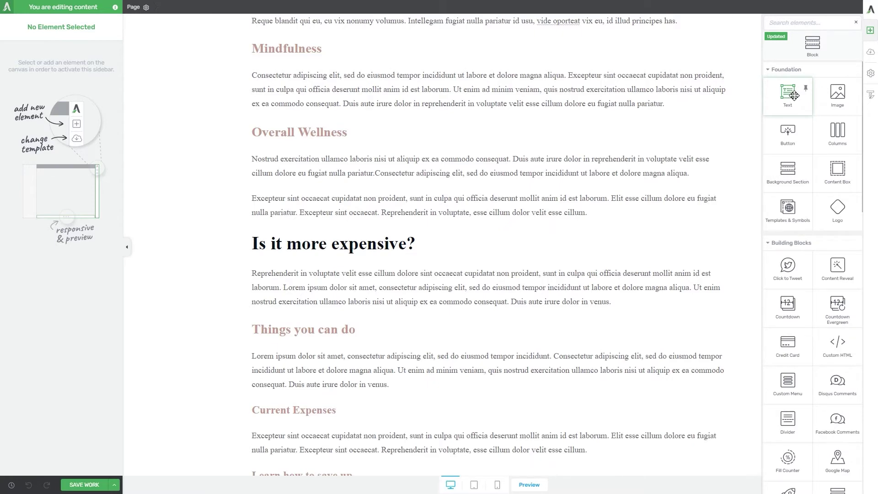
left_click_drag(794, 96, 509, 124)
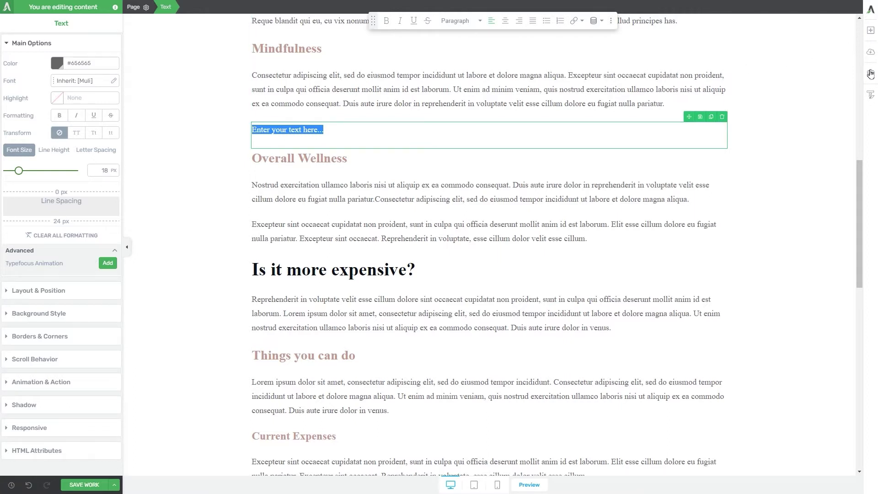
left_click(871, 40)
left_click_drag(789, 142, 491, 150)
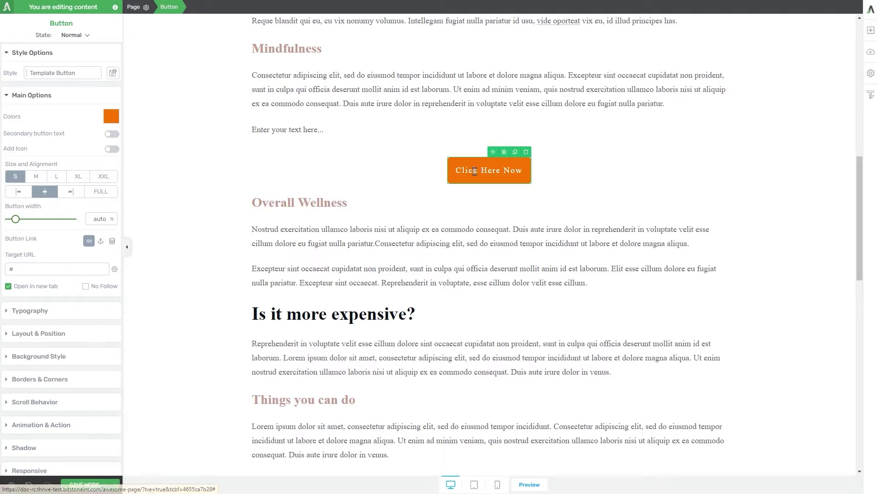
- Add a text element below the button with two paragraphs: "This is just an example." and "This is another example."
left_click(870, 30)
left_click_drag(798, 137, 493, 192)
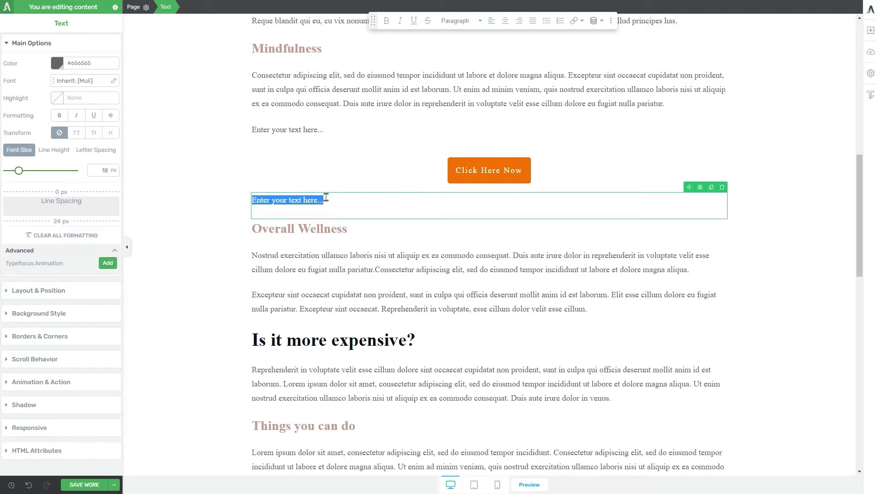
type("This is just an example.")
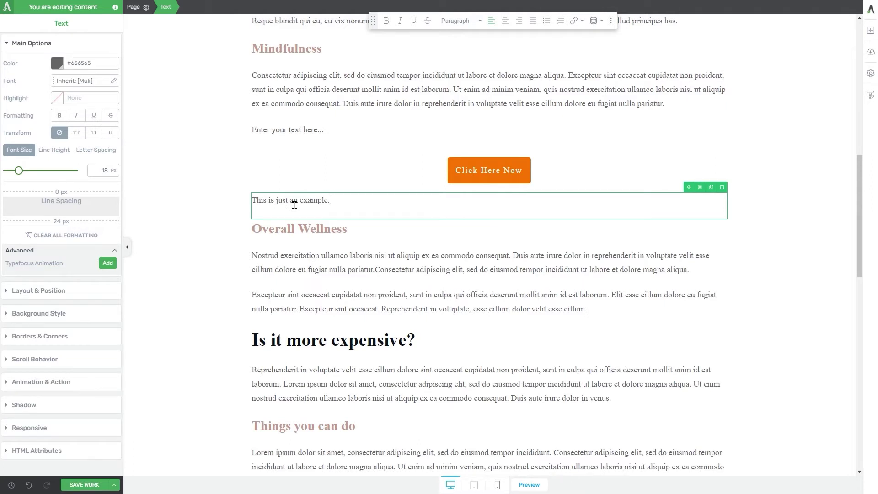
key("Return")
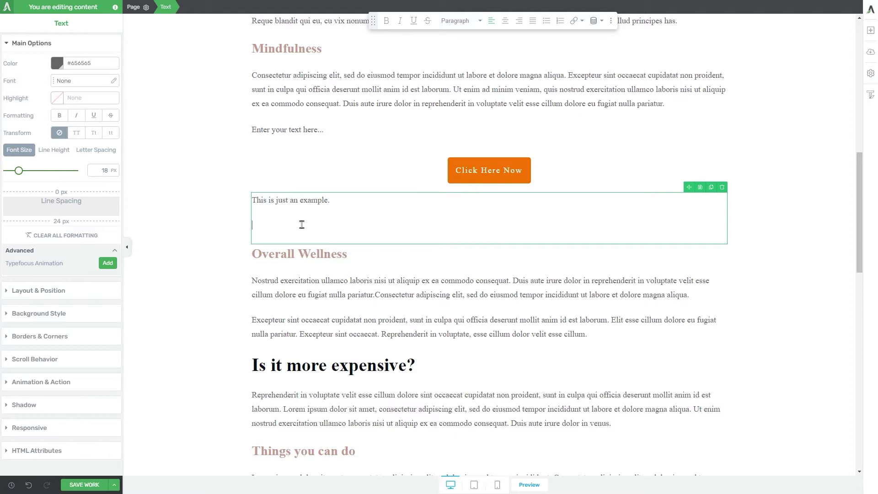
type("This is another example.")
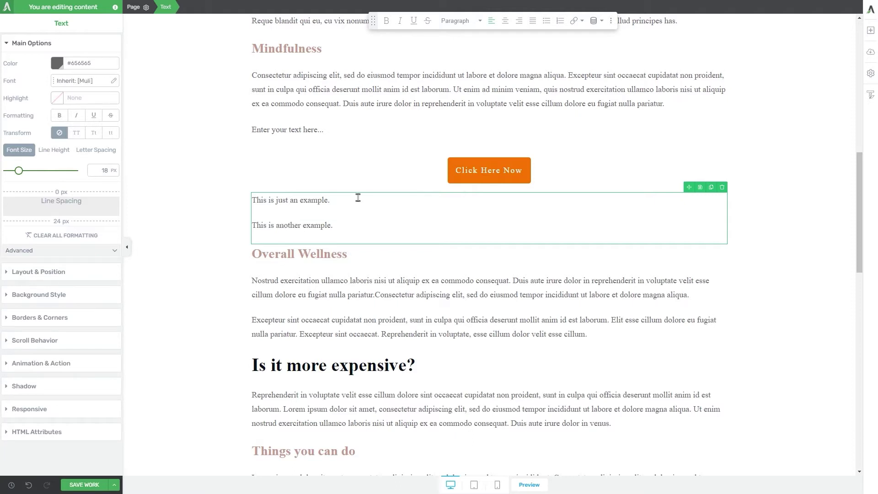
- Split the two example paragraphs into separate text elements and delete the one reading "This is just an example."
left_click(358, 198)
left_click(331, 200)
key("Return")
key("Return")
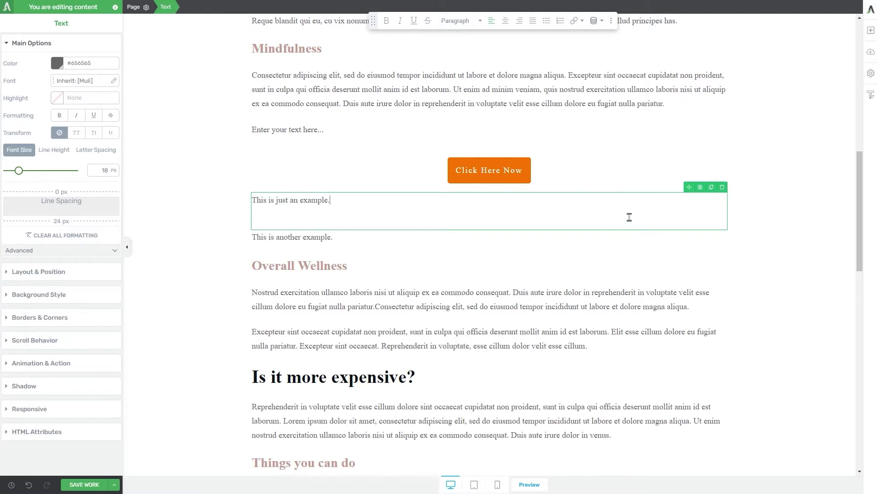
left_click(722, 188)
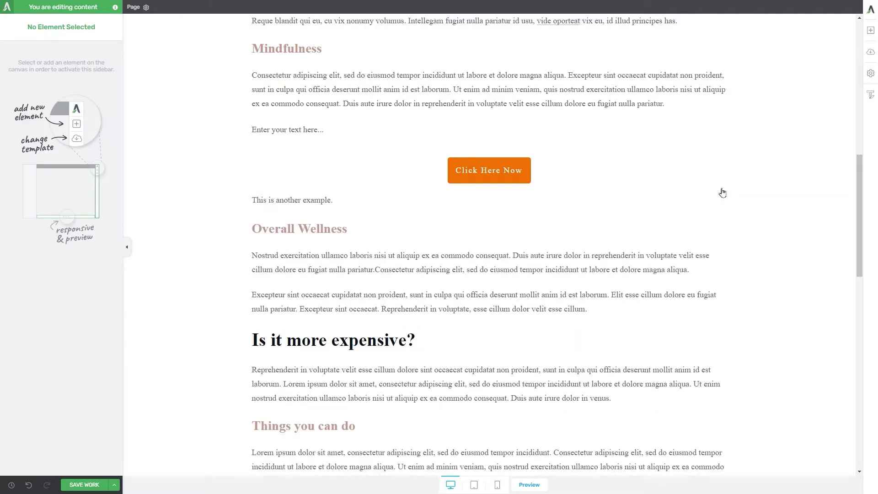
- Unlink the text "This is another example." from its theme color and apply the purple color #9417b5
left_click(326, 199)
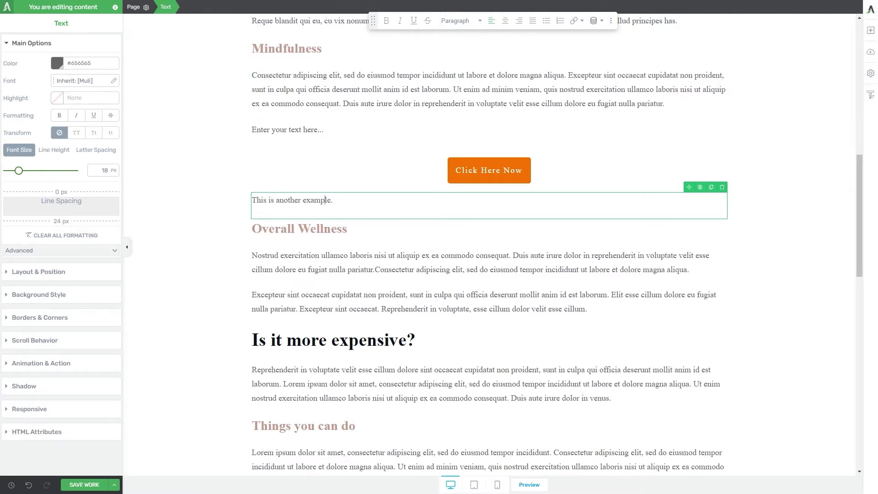
left_click_drag(341, 200, 198, 192)
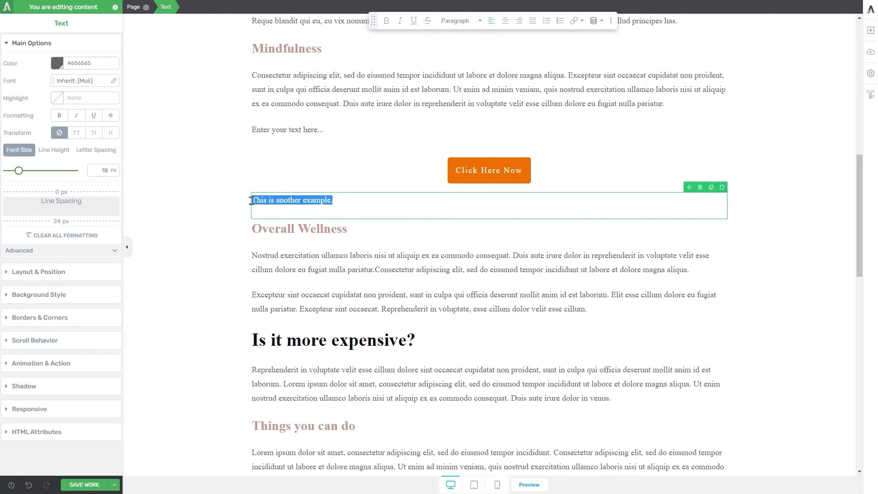
left_click(57, 64)
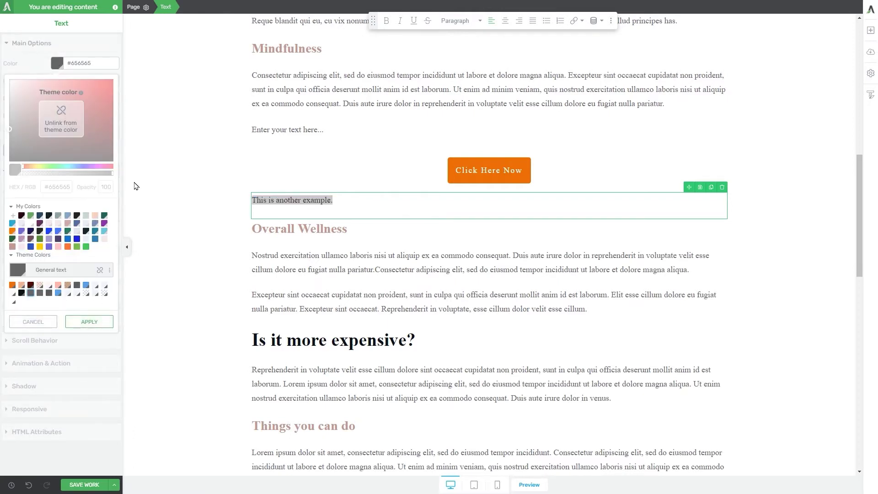
left_click(64, 120)
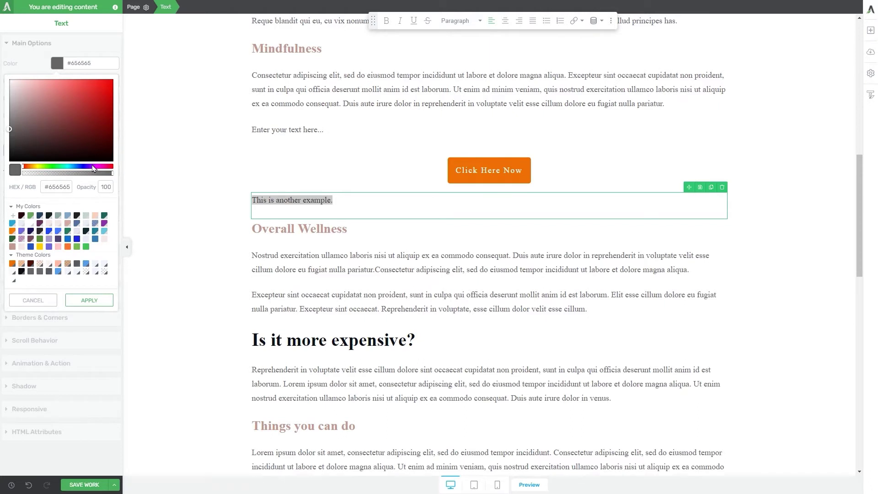
left_click(55, 168)
left_click_drag(54, 168, 94, 168)
left_click(88, 94)
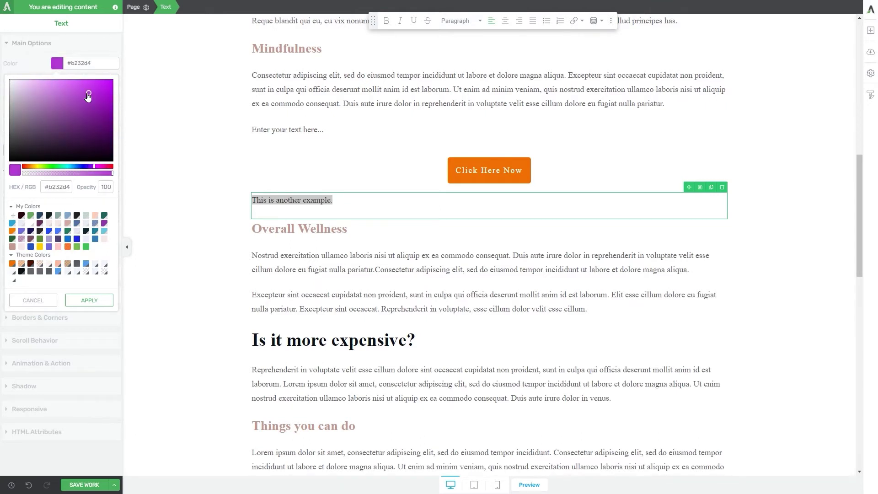
mouse_move(88, 95)
left_mouse_down()
mouse_move(53, 95)
mouse_move(81, 116)
mouse_move(98, 118)
mouse_move(100, 105)
left_mouse_up()
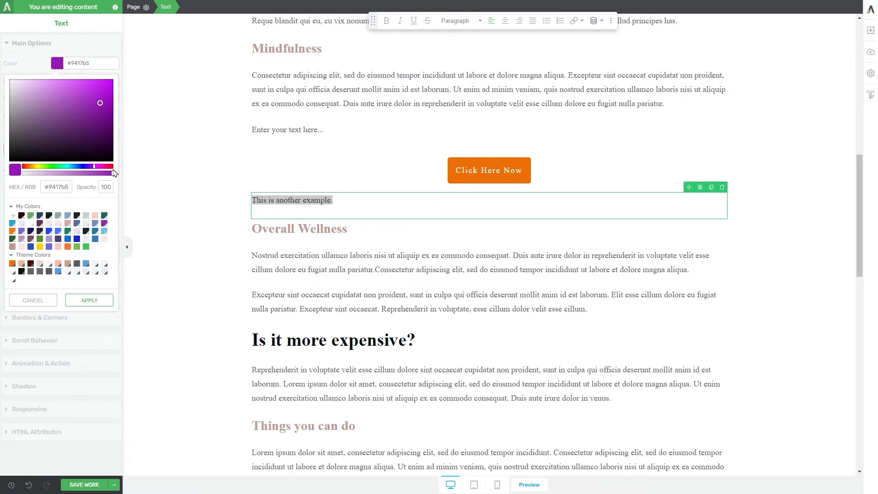
mouse_move(112, 173)
left_mouse_down()
mouse_move(68, 173)
mouse_move(118, 178)
left_mouse_up()
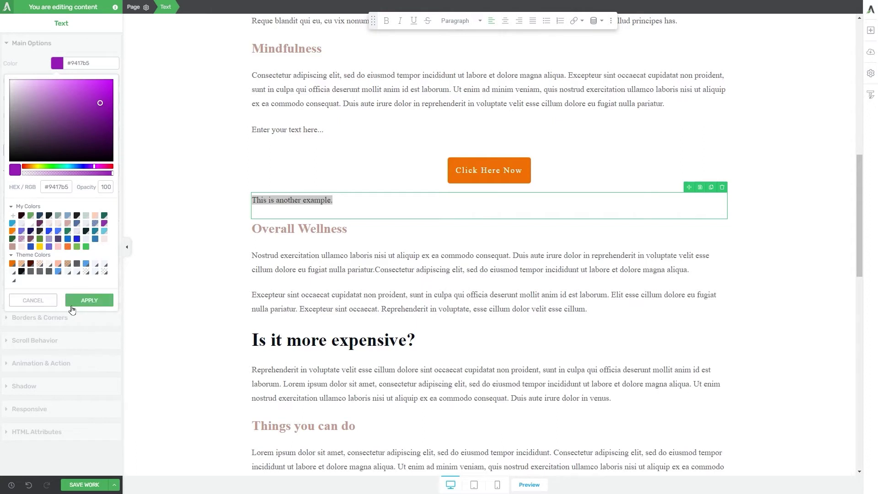
left_click(89, 300)
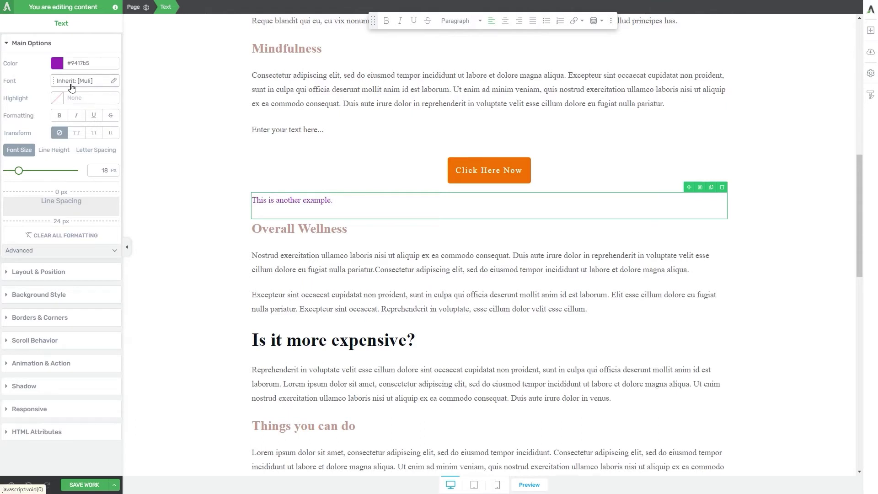
- Change the example text's font source to Web Safe Fonts and apply the Impact, Charcoal, sans-serif font
left_click(113, 81)
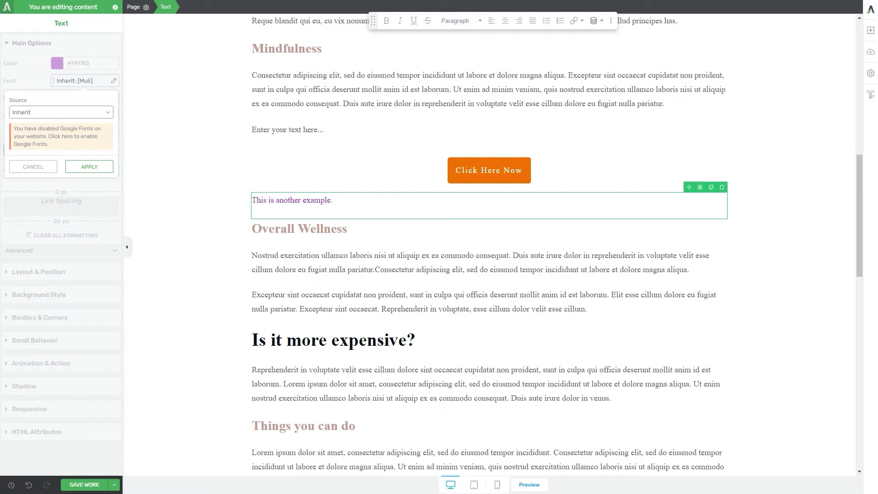
left_click(48, 116)
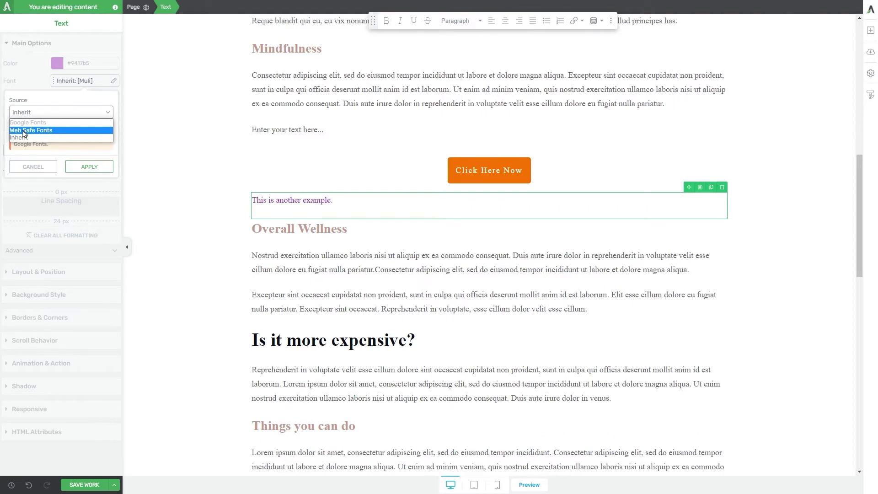
left_click(42, 132)
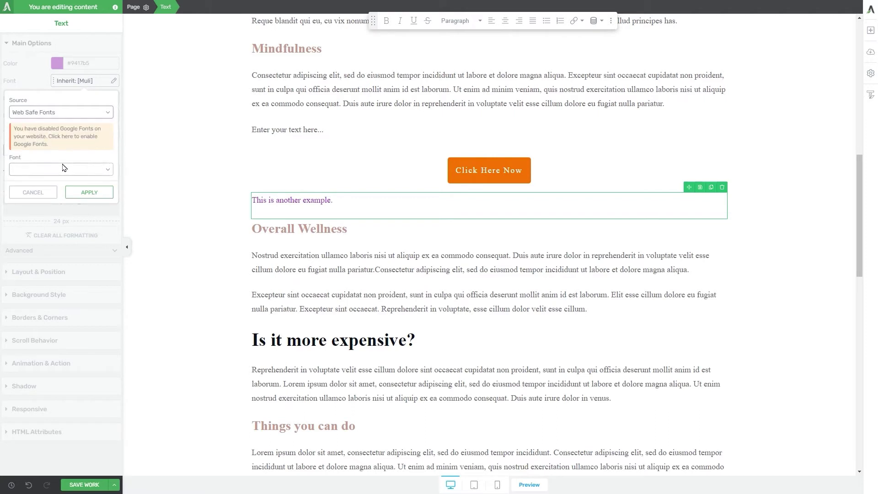
left_click(91, 170)
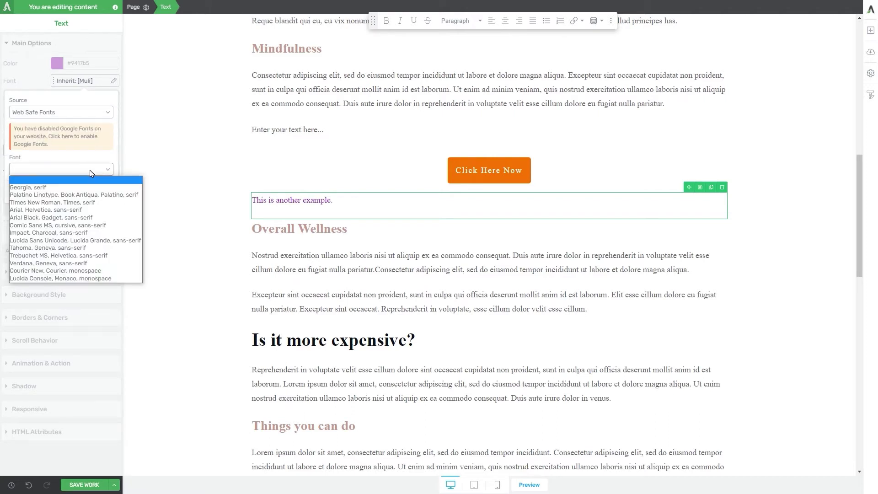
left_click(57, 233)
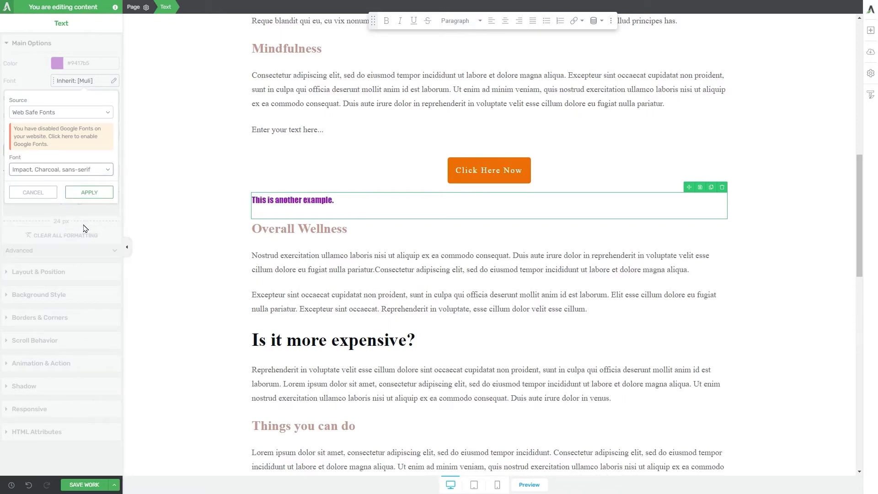
left_click(89, 191)
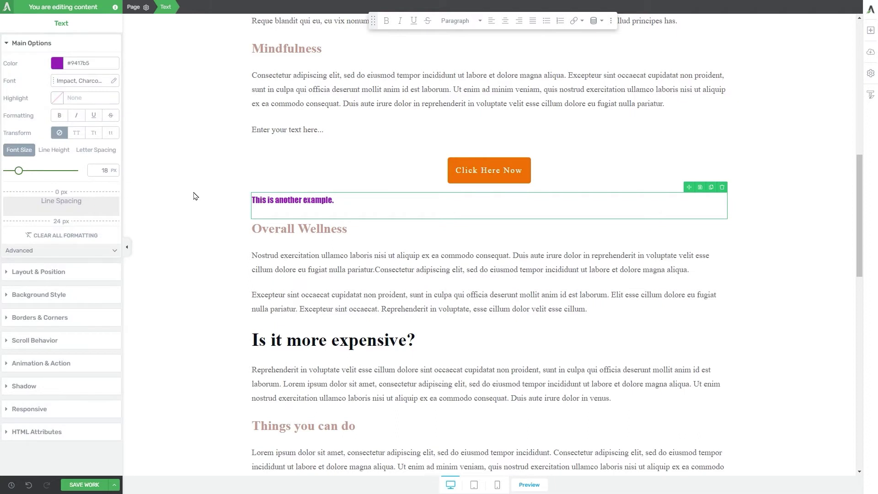
- Apply the pale yellow highlight color #d6d79e to the example text
left_click(57, 100)
left_click_drag(75, 172, 20, 147)
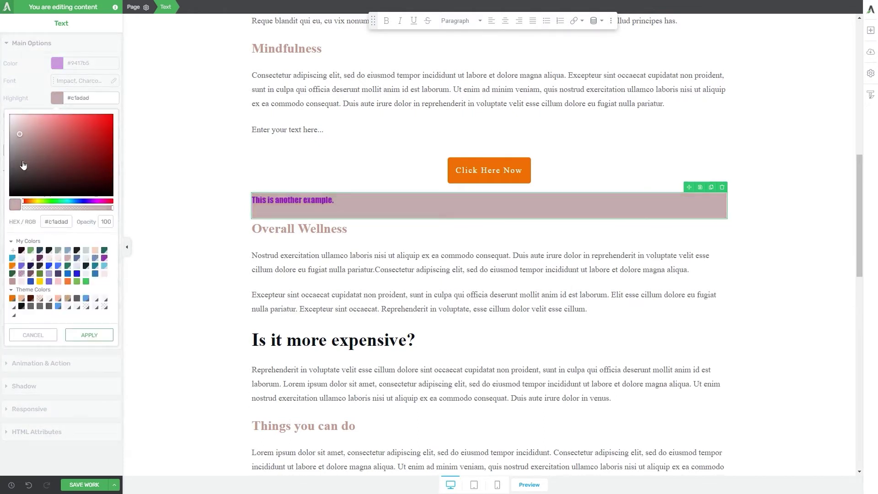
left_click(38, 201)
left_click(38, 128)
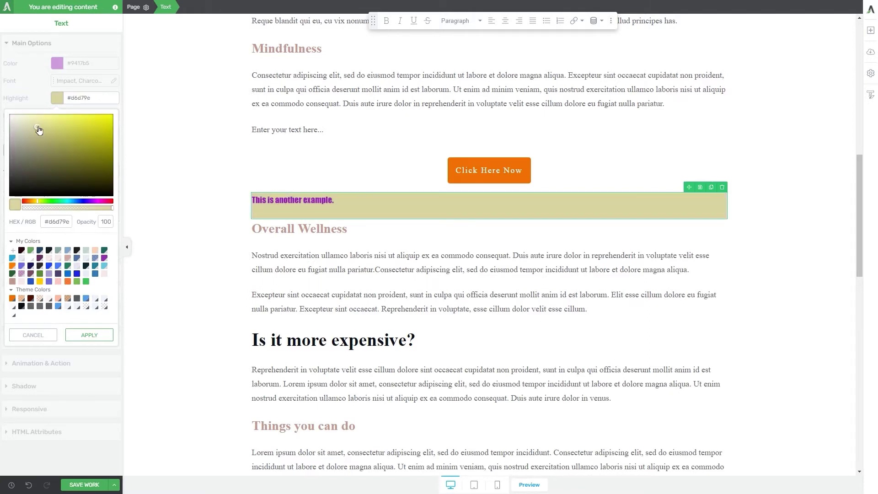
left_click(89, 335)
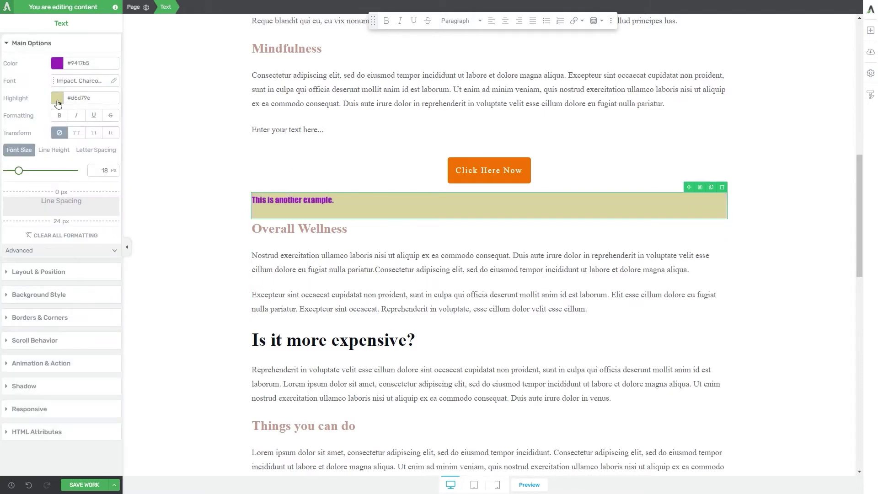
- Try bold, italic, underline and strikethrough formatting on the example text one at a time, removing each again
left_click(59, 118)
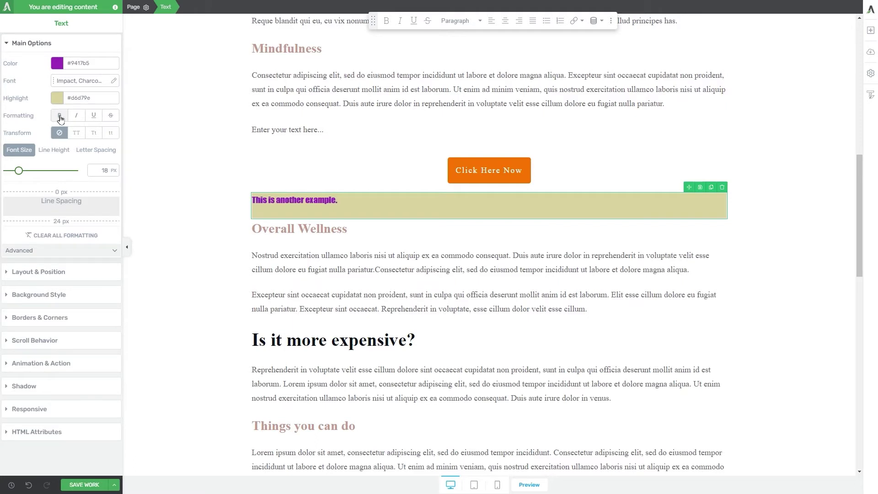
left_click(60, 118)
left_click(76, 120)
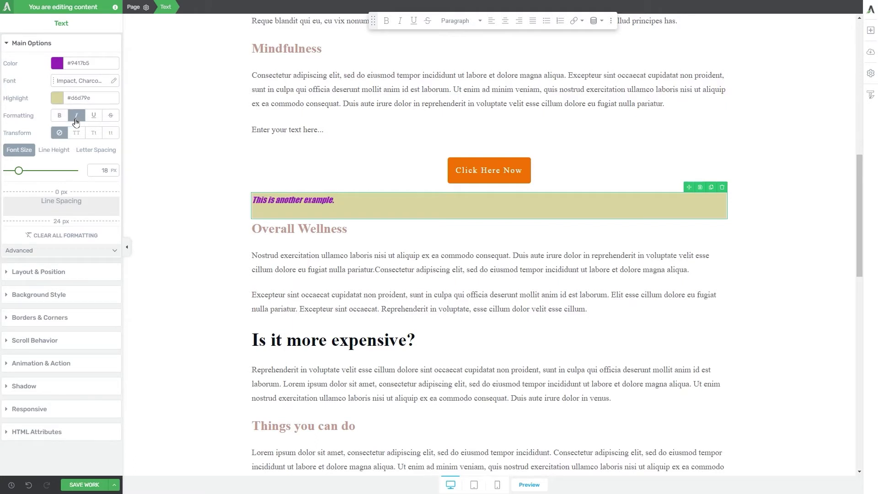
left_click(76, 121)
left_click(94, 120)
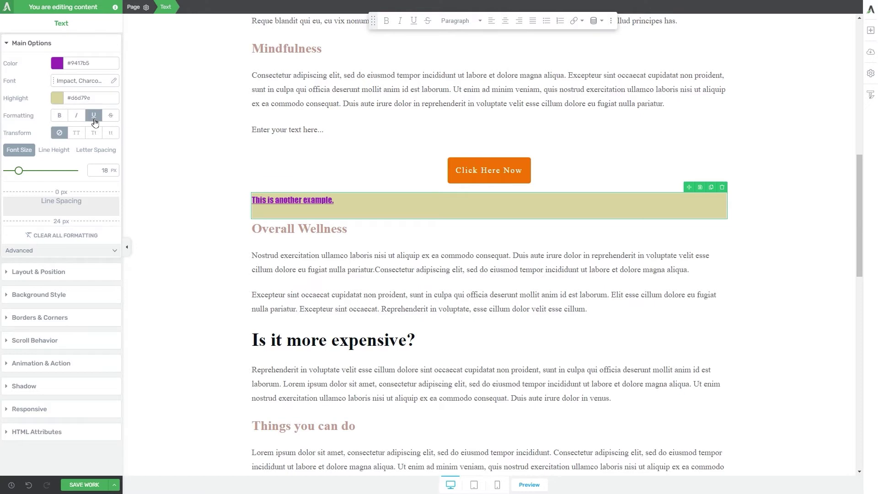
left_click(94, 120)
left_click(112, 119)
left_click(112, 120)
- Try the uppercase and lowercase transforms on the example text, and settle on capitalizing each word
left_click(80, 137)
left_click(90, 138)
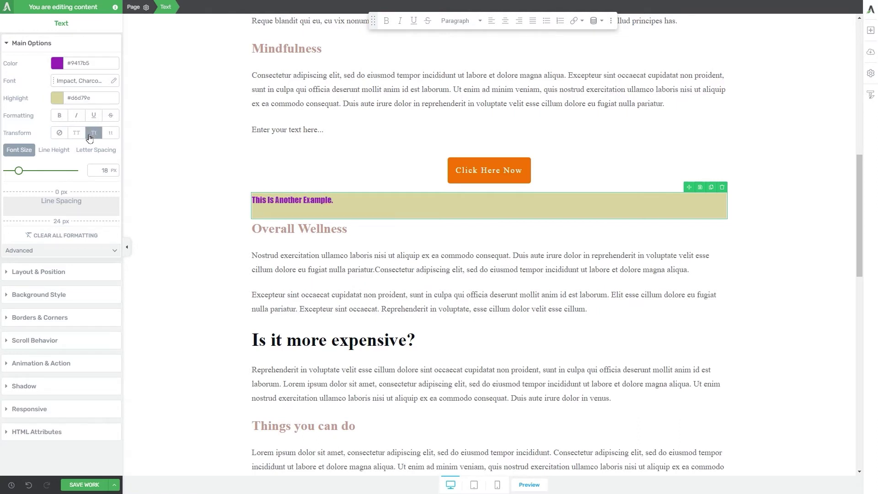
left_click(115, 137)
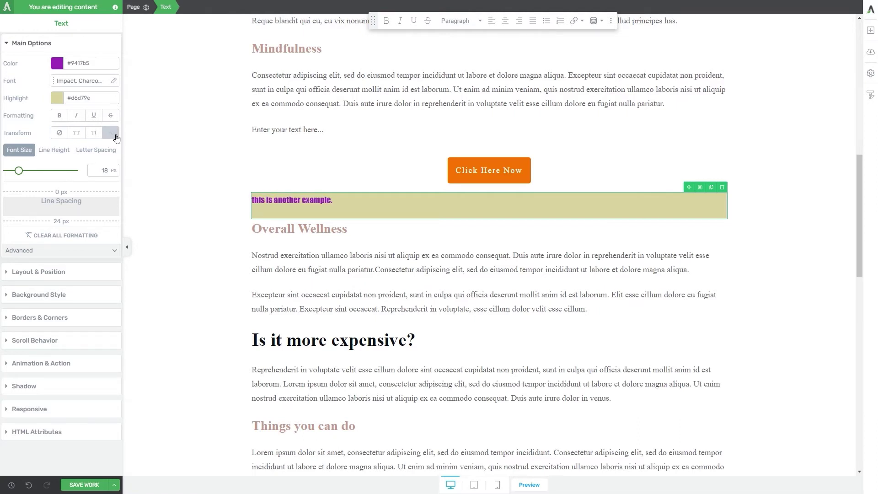
left_click(77, 133)
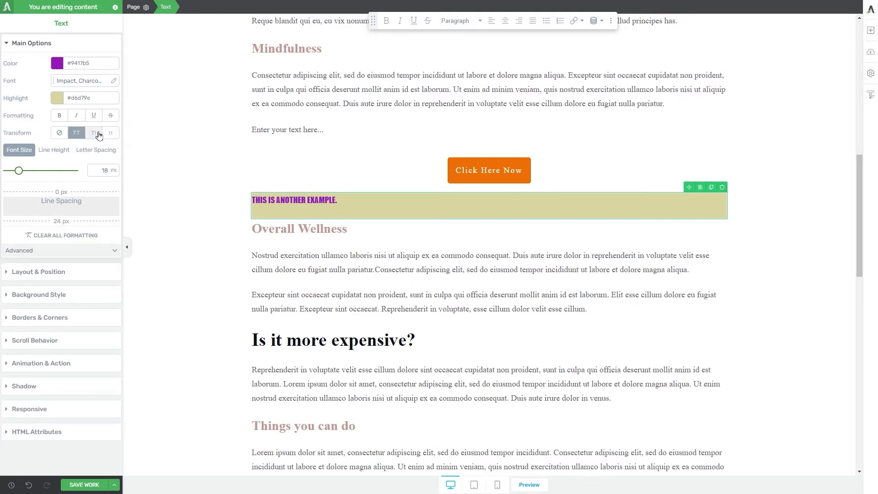
left_click(94, 134)
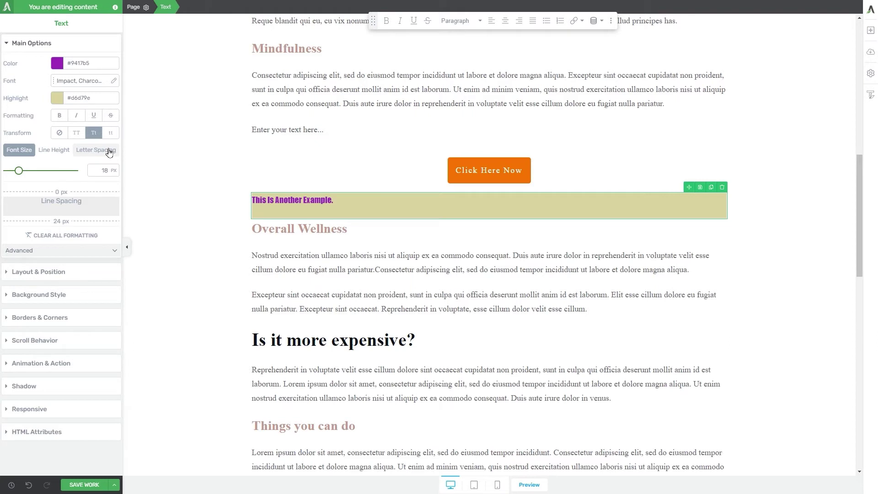
- Review the example text's line height and letter spacing, and set its font size to 50 px
left_click(62, 154)
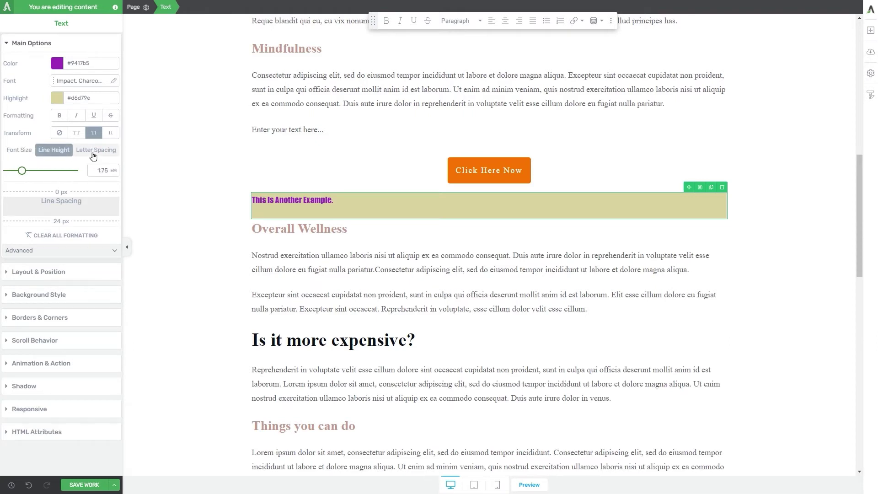
left_click(93, 156)
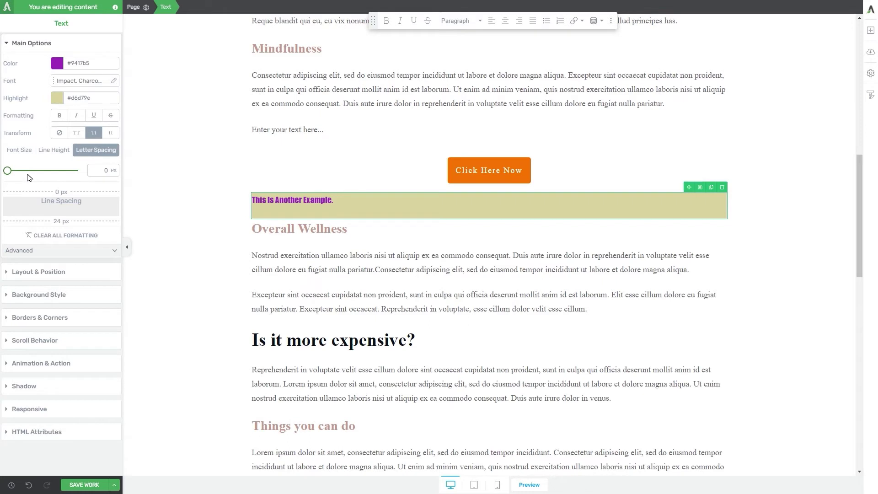
left_click(19, 150)
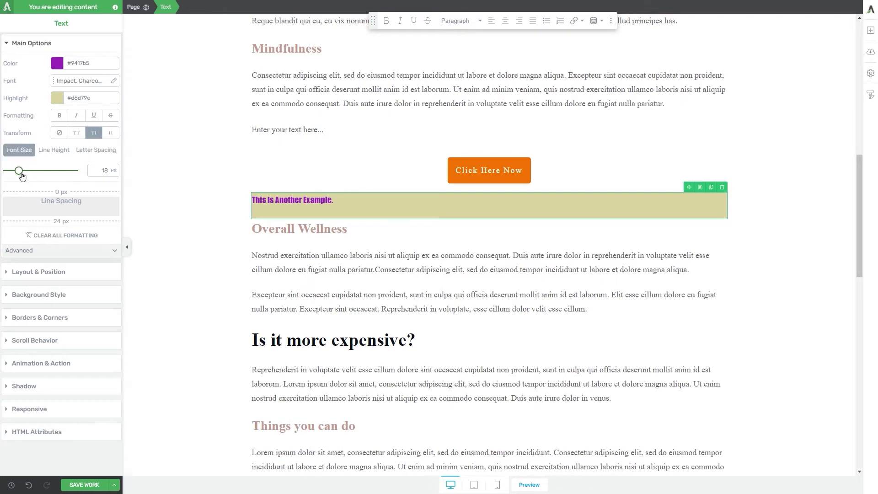
mouse_move(19, 170)
left_mouse_down()
mouse_move(39, 173)
mouse_move(23, 176)
left_mouse_up()
- Set the example text's letter spacing to 5 px and its line spacing to 7 px above and 14 px below
left_click(96, 150)
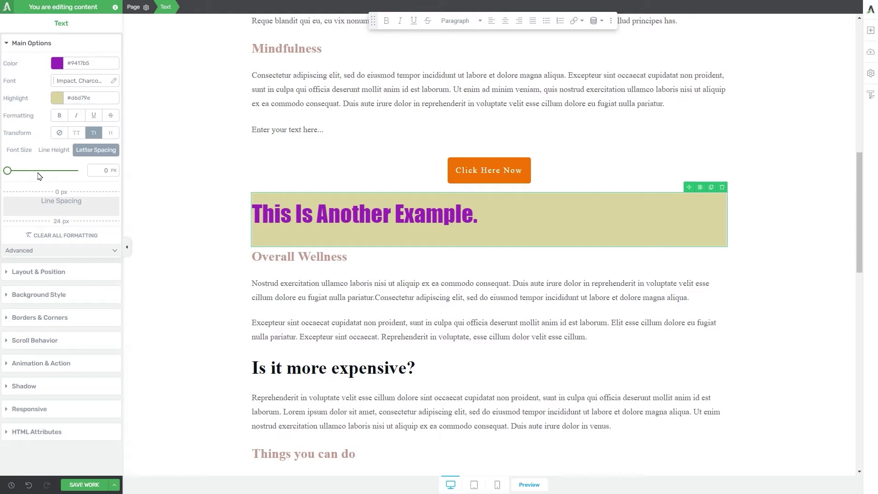
left_click_drag(8, 171, 12, 174)
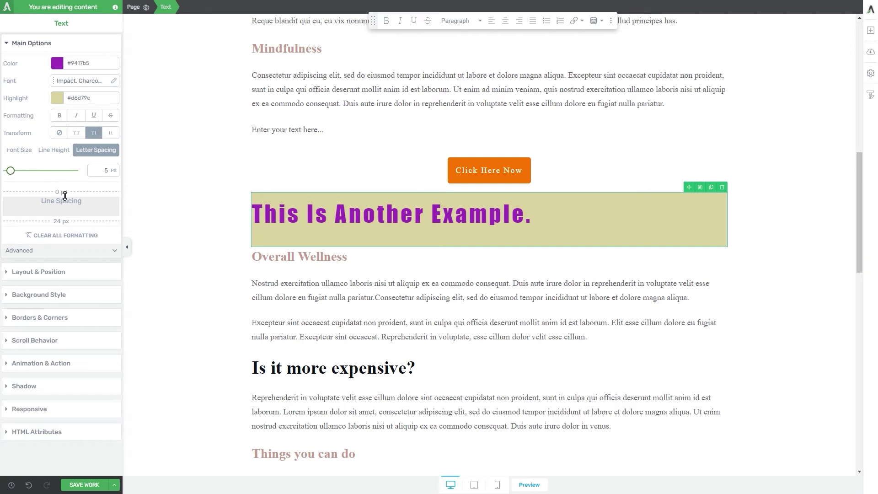
mouse_move(69, 192)
left_mouse_down()
mouse_move(71, 203)
mouse_move(71, 188)
left_mouse_up()
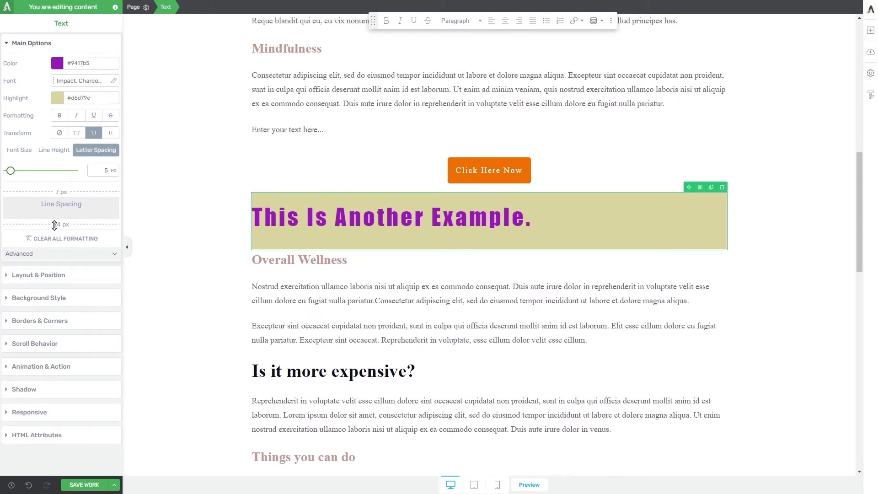
mouse_move(79, 227)
left_mouse_down()
mouse_move(78, 212)
mouse_move(85, 226)
mouse_move(78, 249)
mouse_move(89, 223)
left_mouse_up()
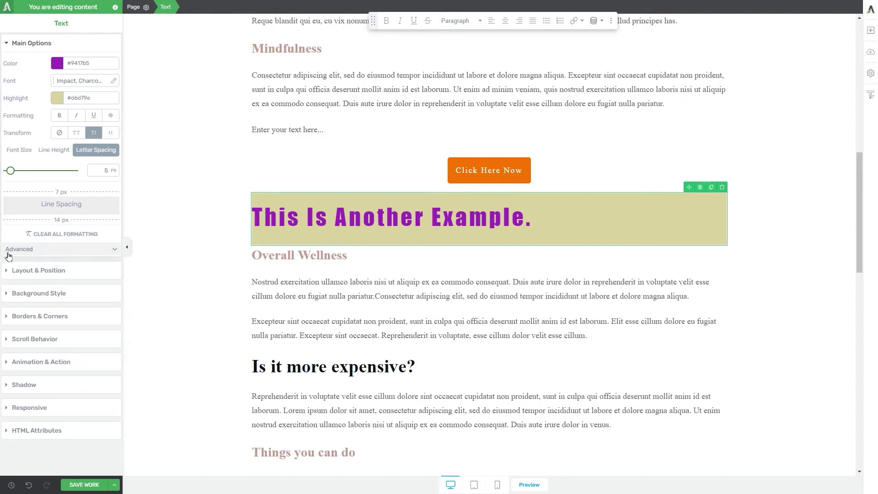
- Add a Typefocus animation to the whole example sentence with "Hello!" as an additional text
left_click(37, 251)
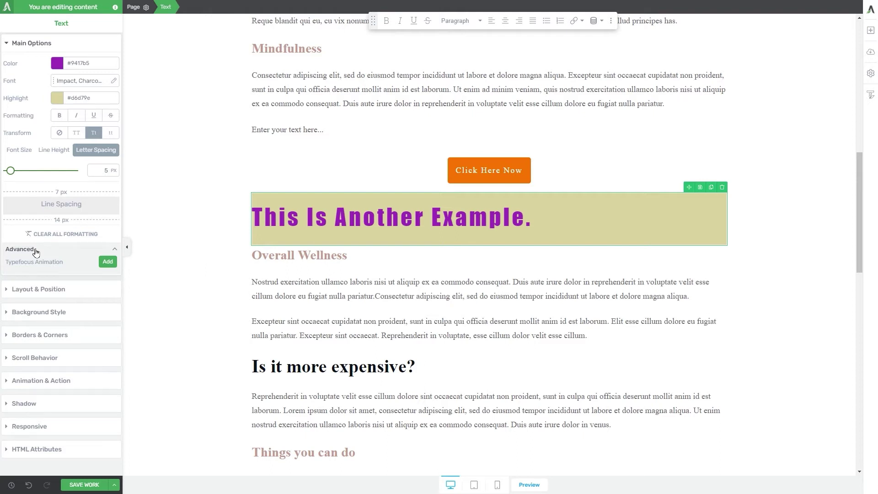
left_click_drag(533, 219, 196, 233)
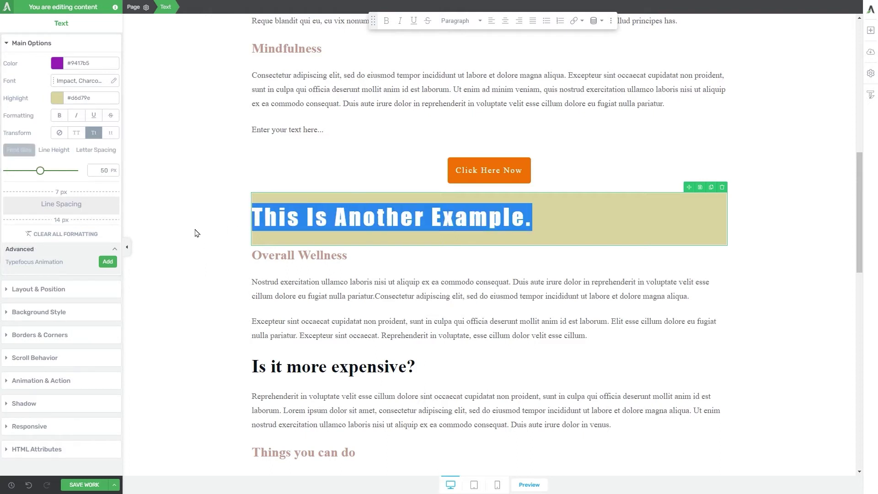
left_click(111, 265)
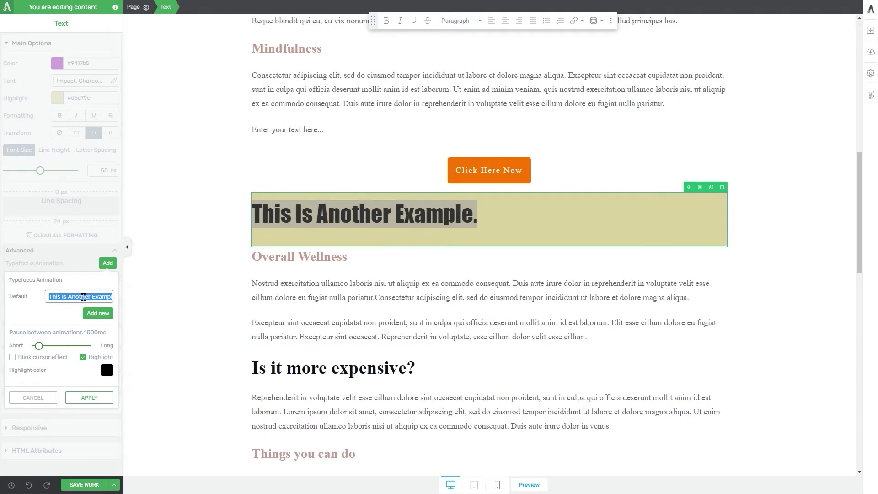
left_click(108, 315)
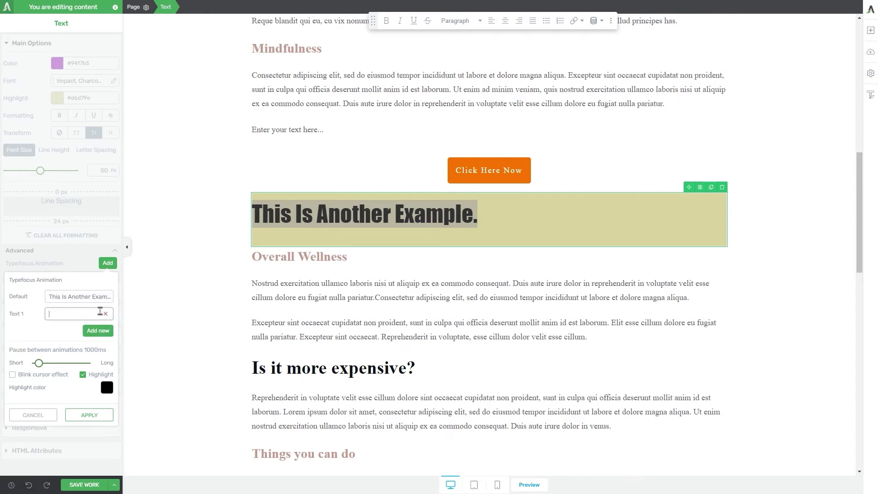
type("Hello!")
- Apply the animation with a 2490 ms pause, blinking cursor effect and red highlight color, and preview the saved page
left_click_drag(39, 363, 47, 363)
left_click(12, 374)
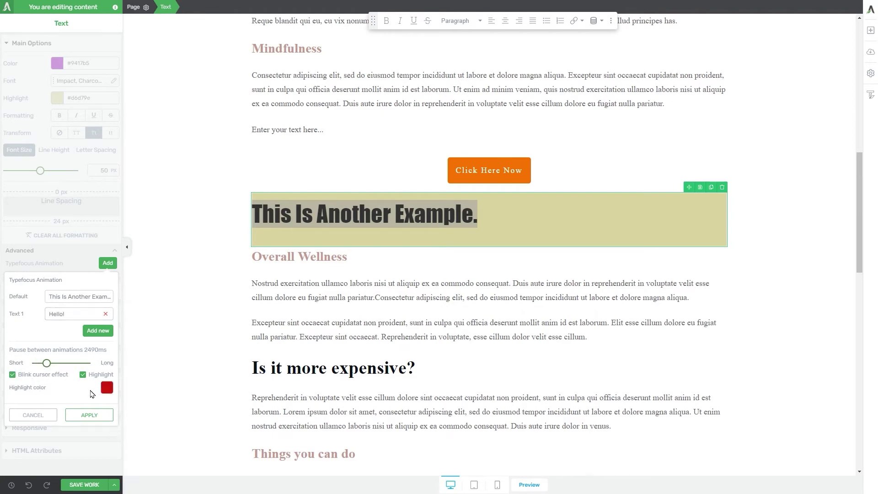
left_click(89, 416)
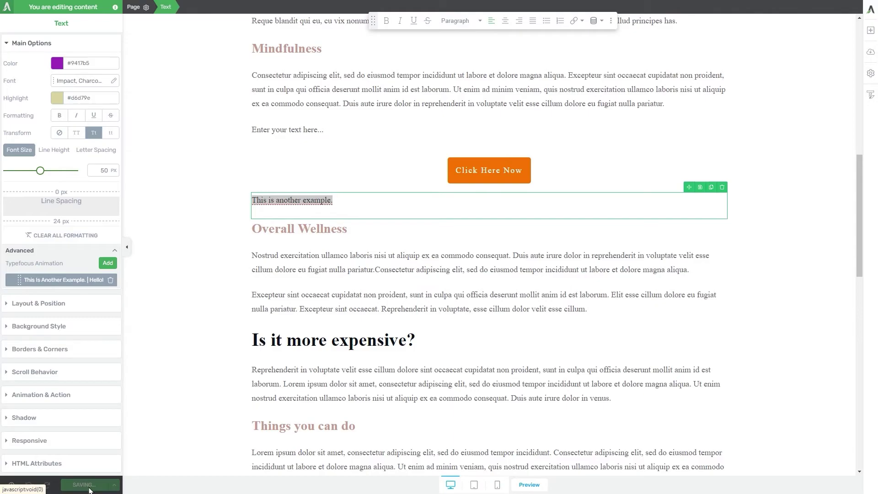
left_click(529, 485)
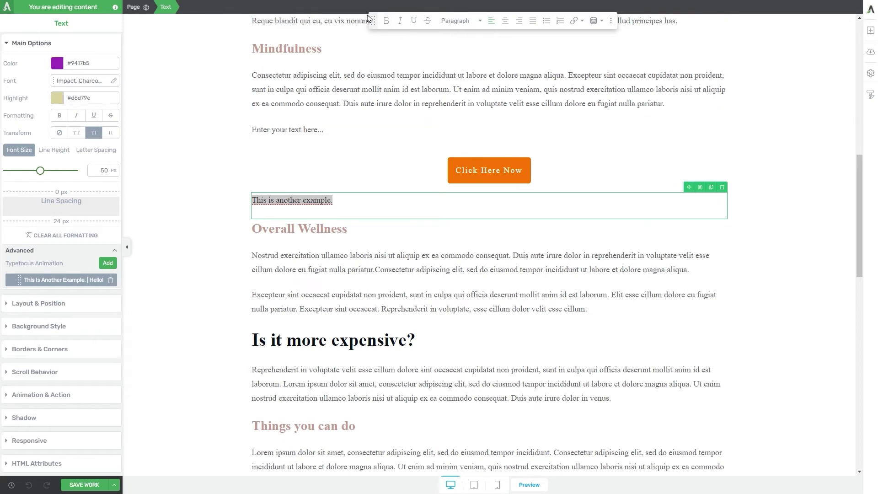
- Try moving the floating text toolbar around the canvas and bring it back above the content
left_click_drag(374, 17, 355, 238)
left_click_drag(397, 167, 405, 31)
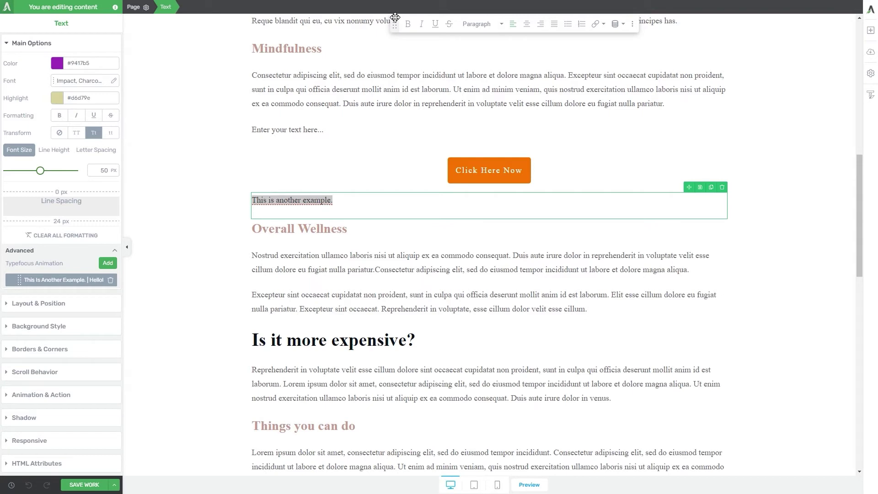
mouse_move(393, 23)
left_mouse_down()
mouse_move(474, 37)
mouse_move(559, 115)
mouse_move(576, 58)
mouse_move(447, 39)
mouse_move(393, 11)
mouse_move(386, 18)
left_mouse_up()
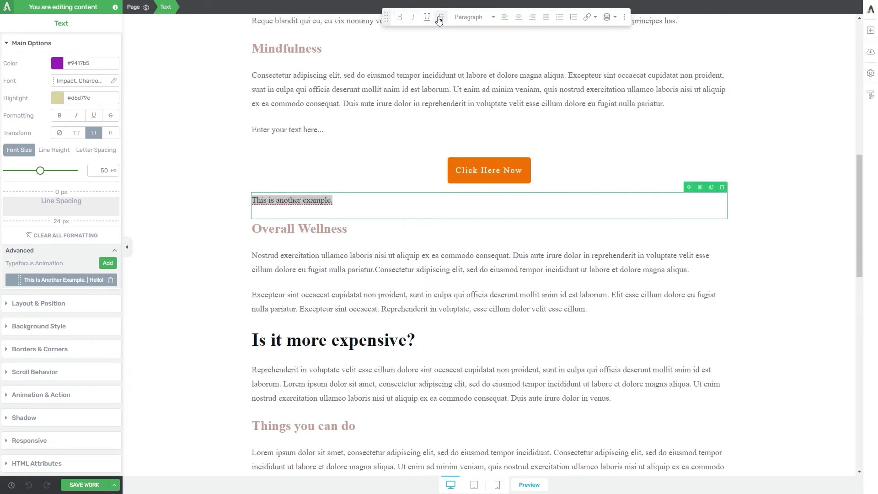
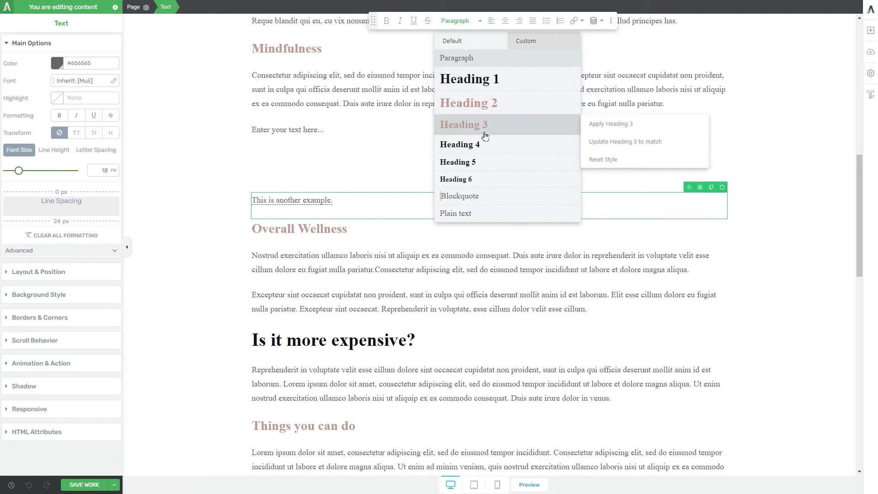
- Try the Heading 2 style on the example text and return it to Paragraph
mouse_move(494, 182)
left_click(492, 103)
mouse_move(492, 61)
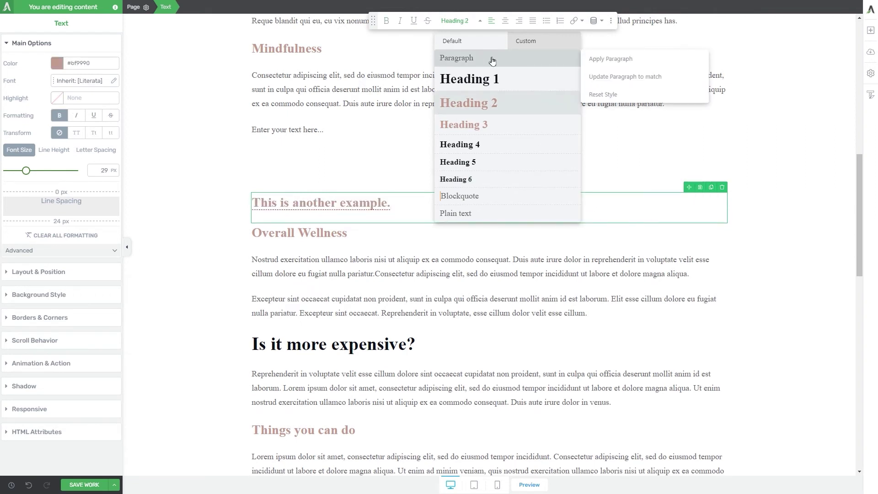
left_click(457, 59)
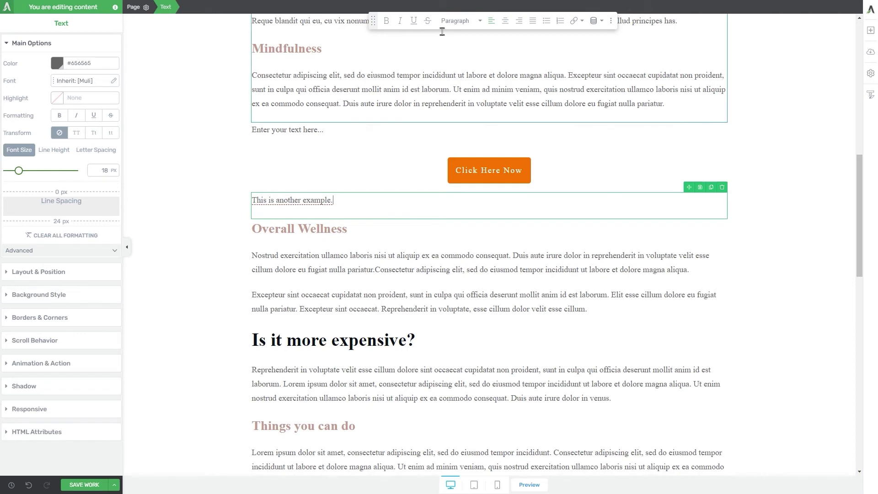
- Try the Blockquote style on the example text, apply Plain text instead, and look at the Heading 1 style options
left_click(459, 21)
mouse_move(459, 199)
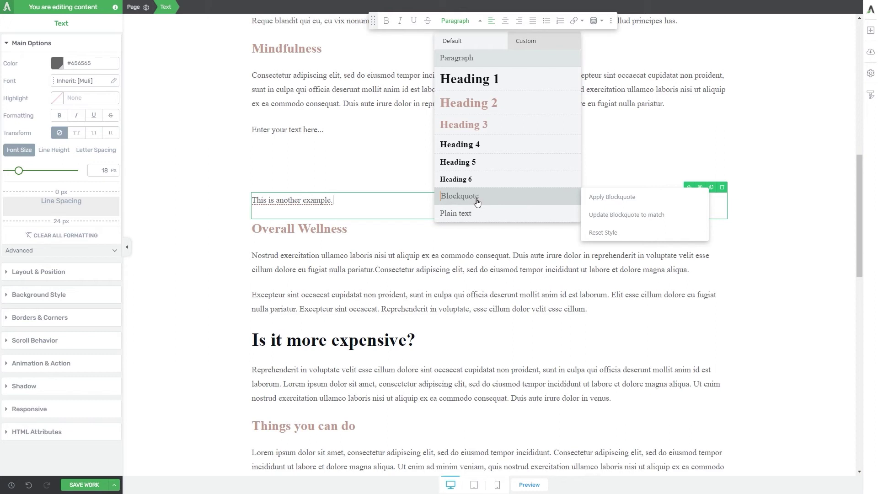
left_click(457, 200)
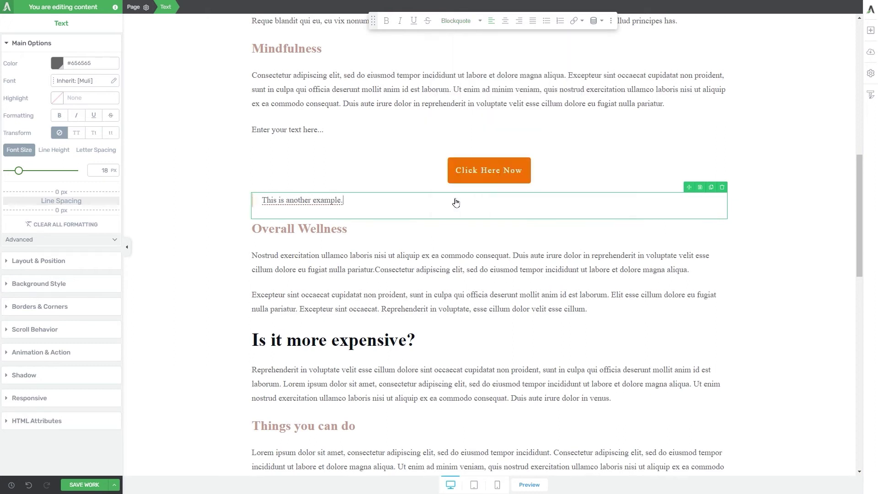
left_click(453, 21)
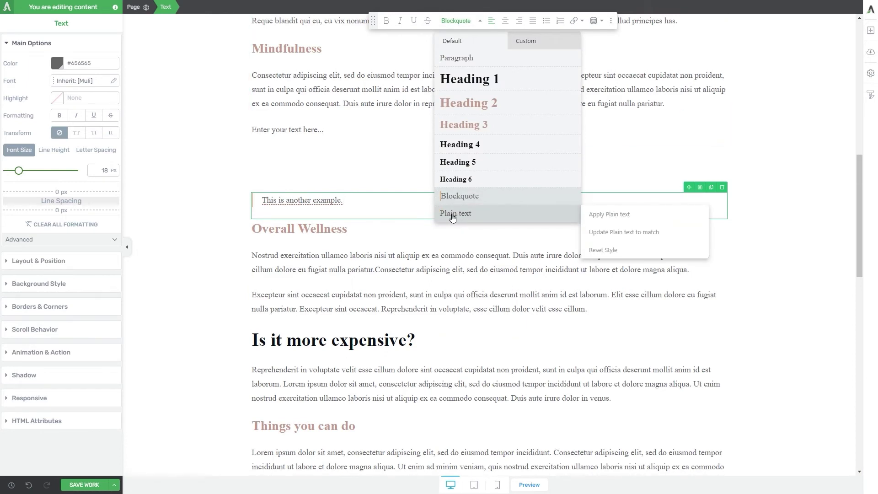
left_click(446, 214)
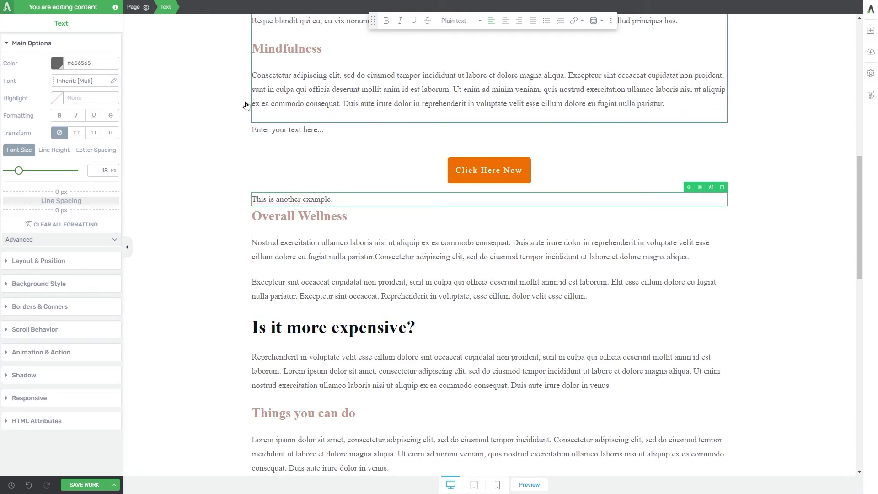
left_click(460, 21)
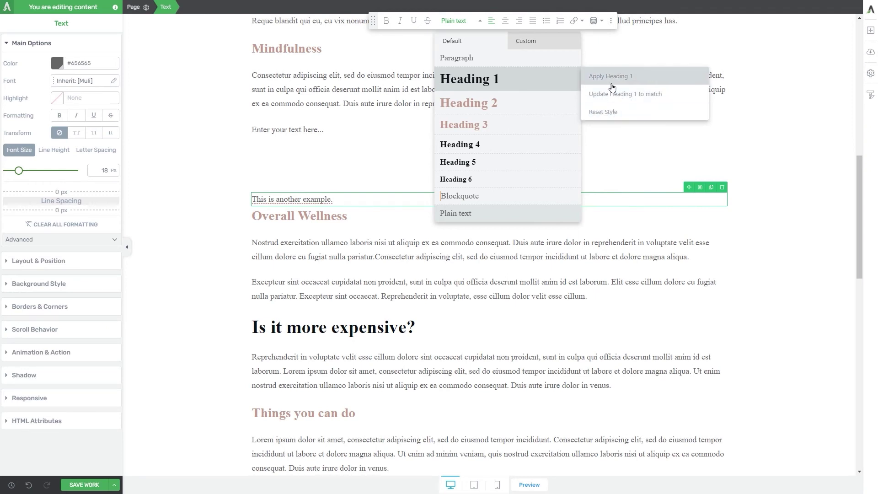
left_click(795, 145)
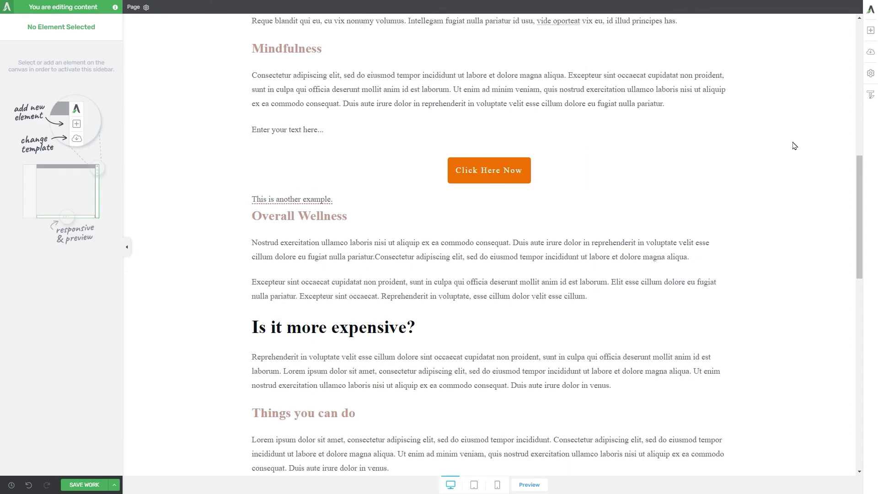
- Center-align the example text below the orange button
left_click(368, 194)
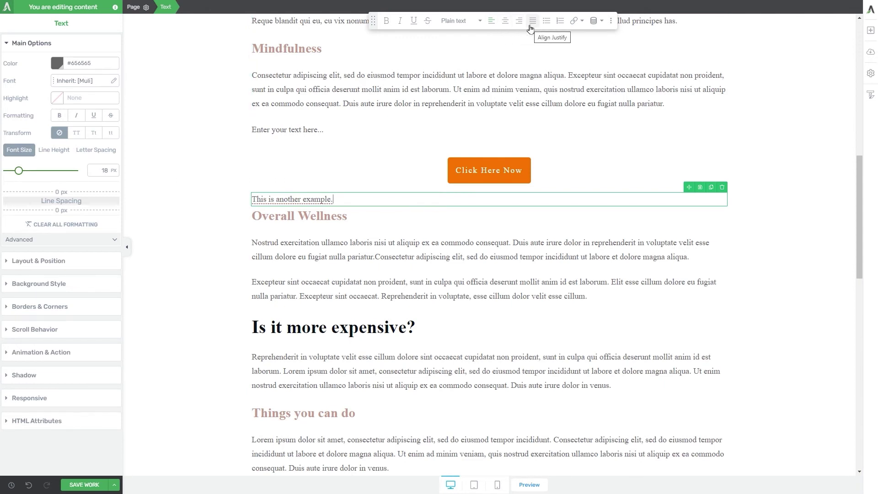
left_click(505, 21)
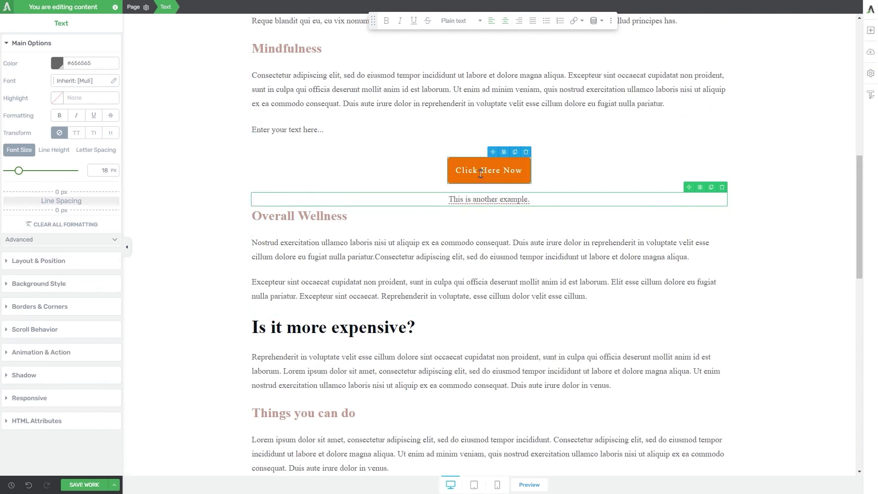
- Turn the two paragraphs under the Overall Wellness heading into a bulleted list
scroll(540, 92, "up", 1)
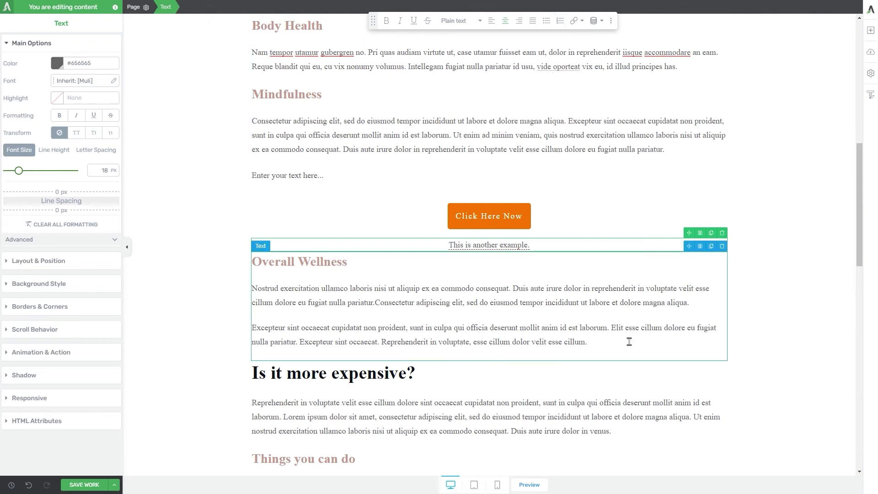
left_click_drag(677, 352, 241, 292)
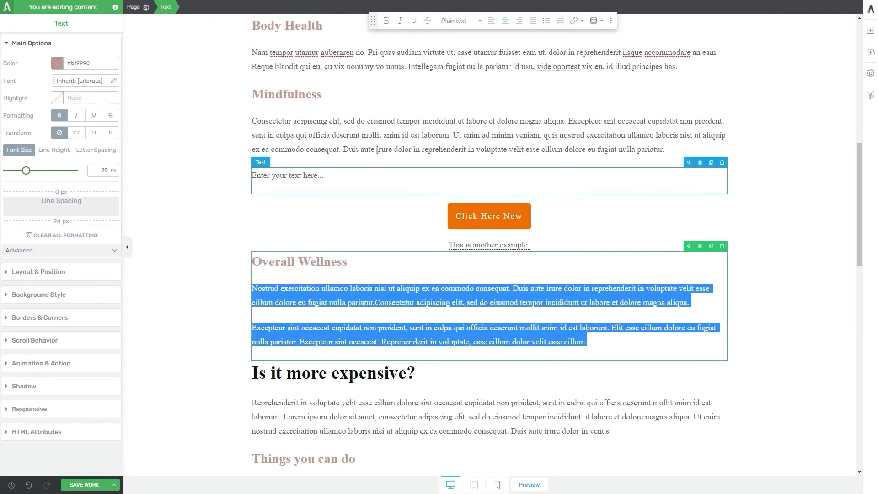
left_click(547, 21)
left_click(497, 309)
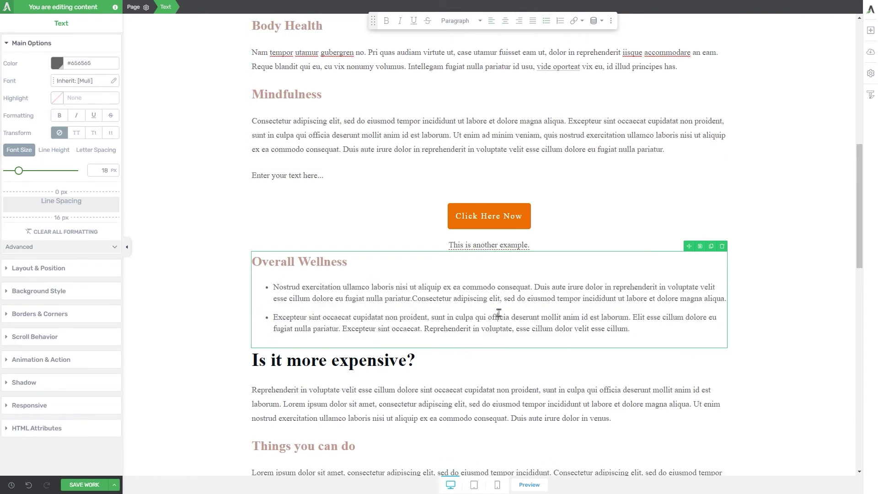
left_click(248, 314)
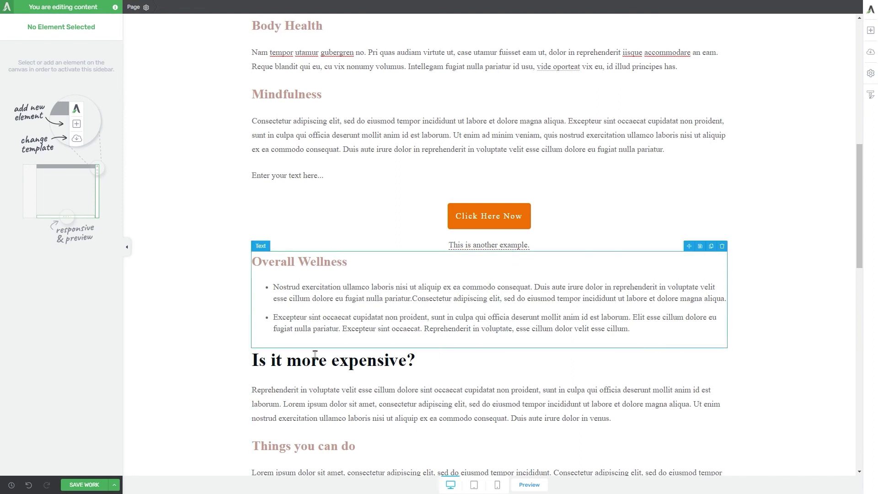
- Select the word "another" in the example text and look through its Static, JumpLink and Dynamic link options, including the Global Fields choices
left_click(489, 245)
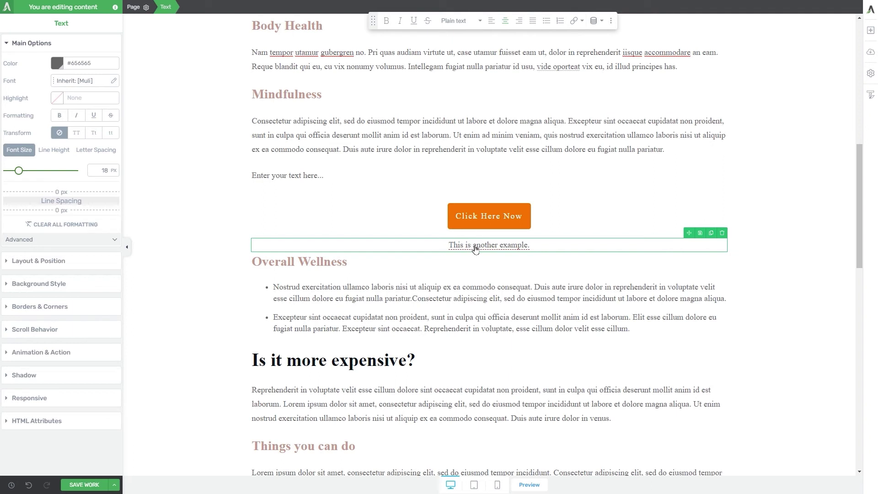
left_click_drag(473, 247, 498, 247)
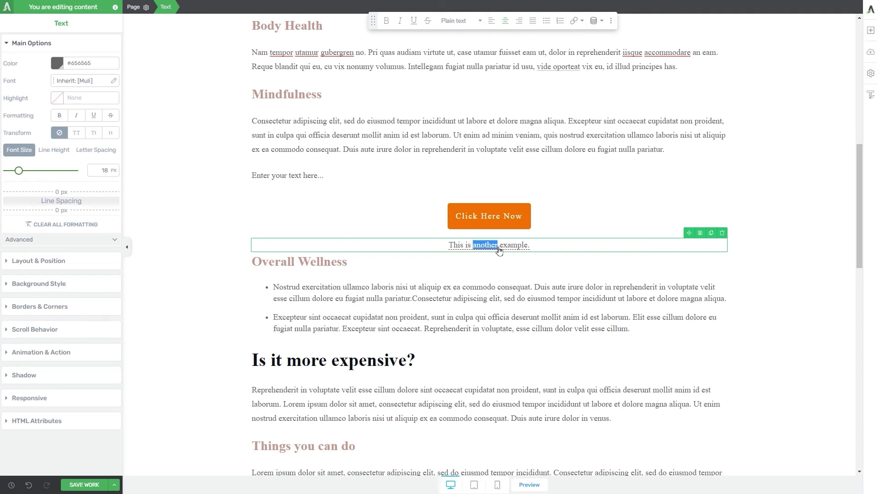
left_click(574, 21)
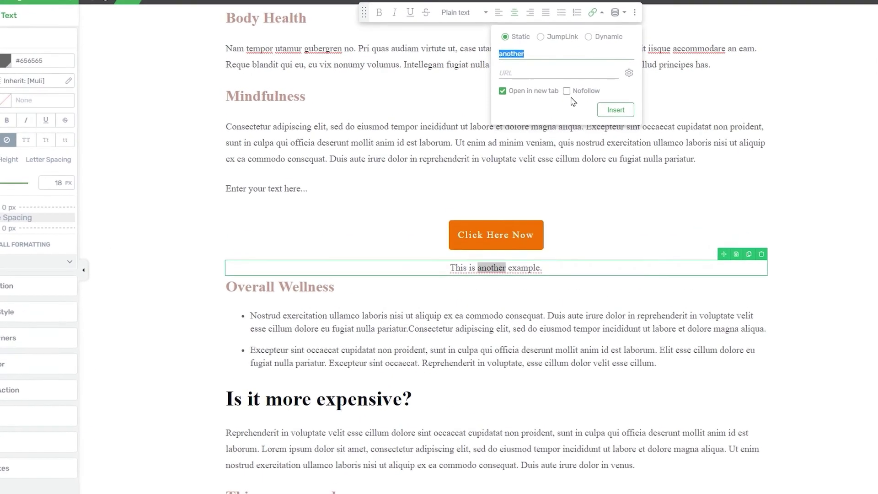
left_click(529, 50)
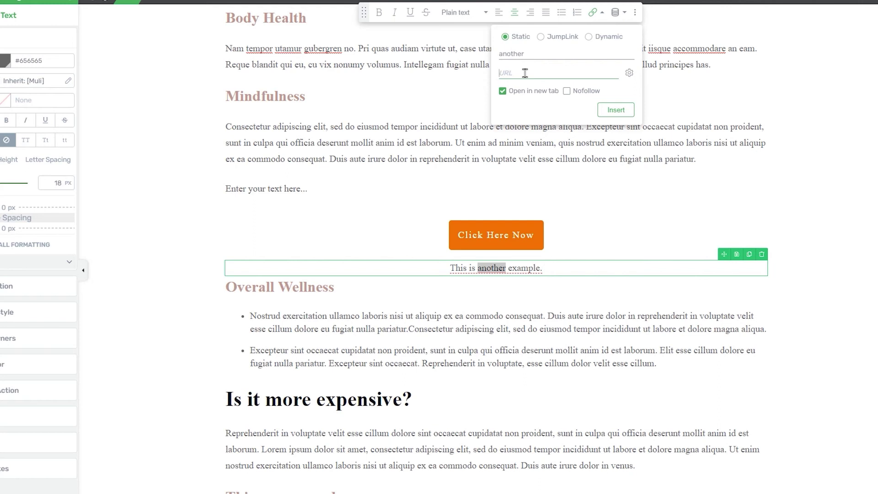
left_click(540, 36)
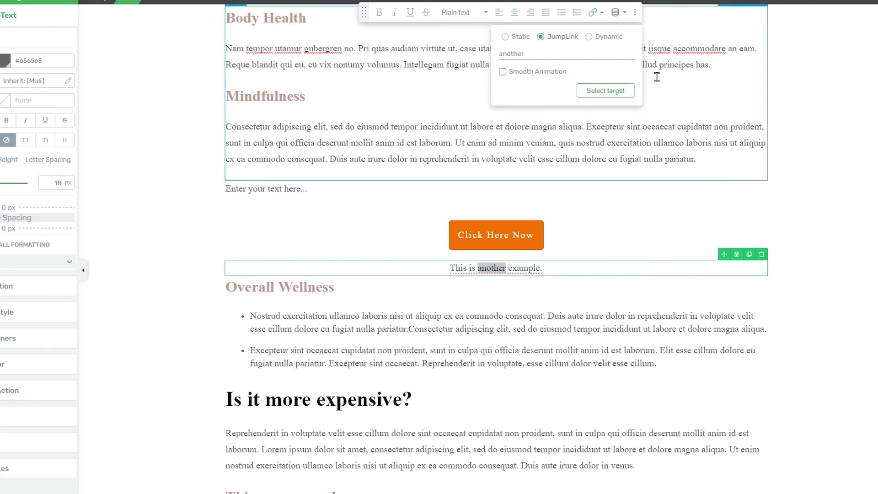
left_click(589, 37)
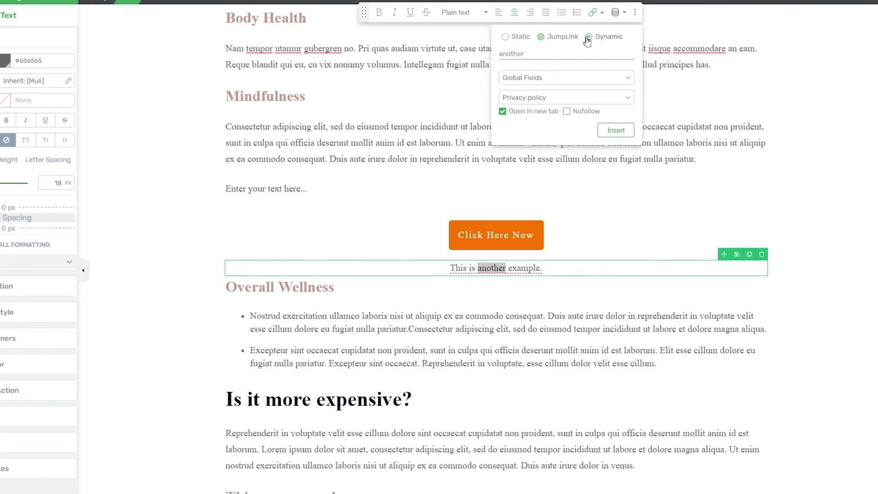
left_click(538, 75)
left_click(539, 77)
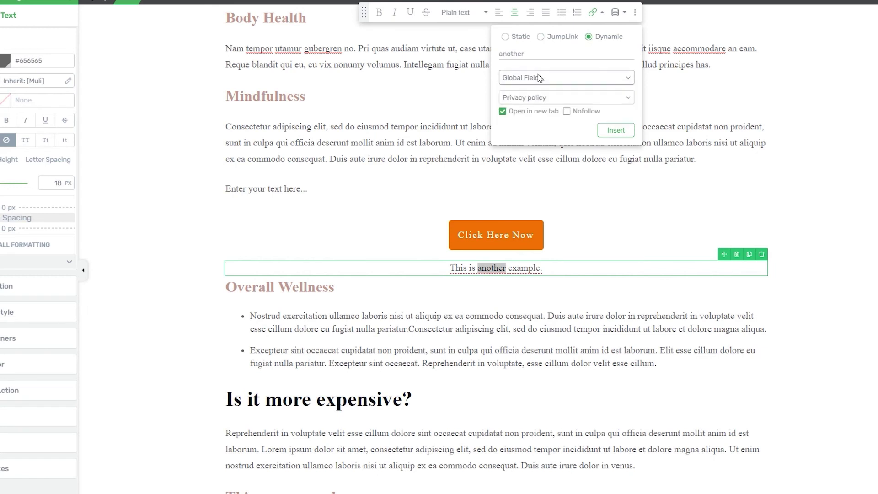
left_click(523, 101)
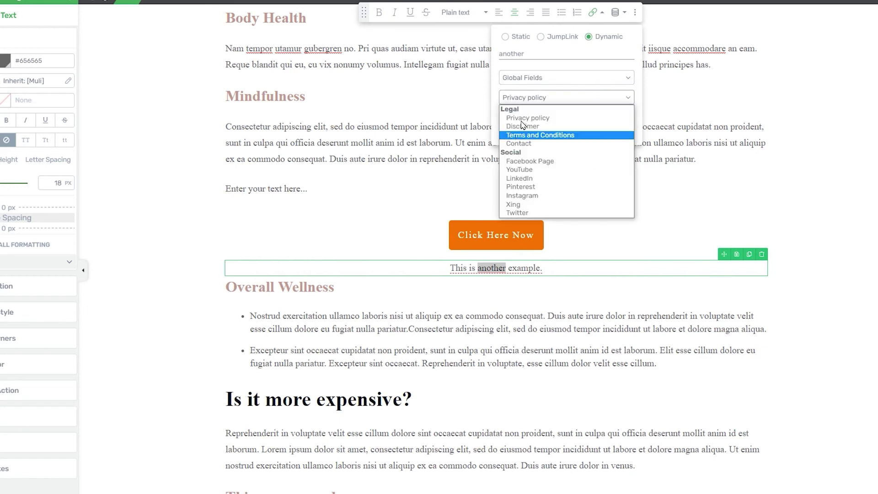
left_click(531, 103)
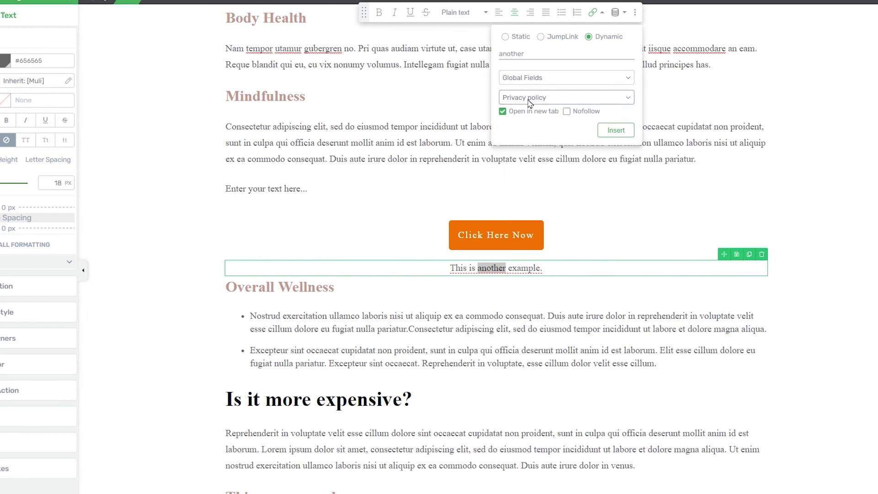
- Insert a Static link on the word "another" using the copied thrivethemes.com URL
left_click(506, 37)
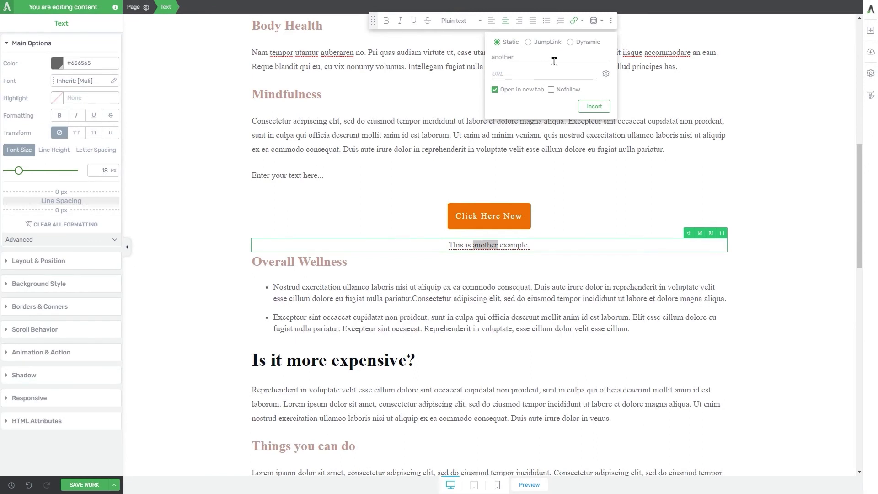
key("ctrl+v")
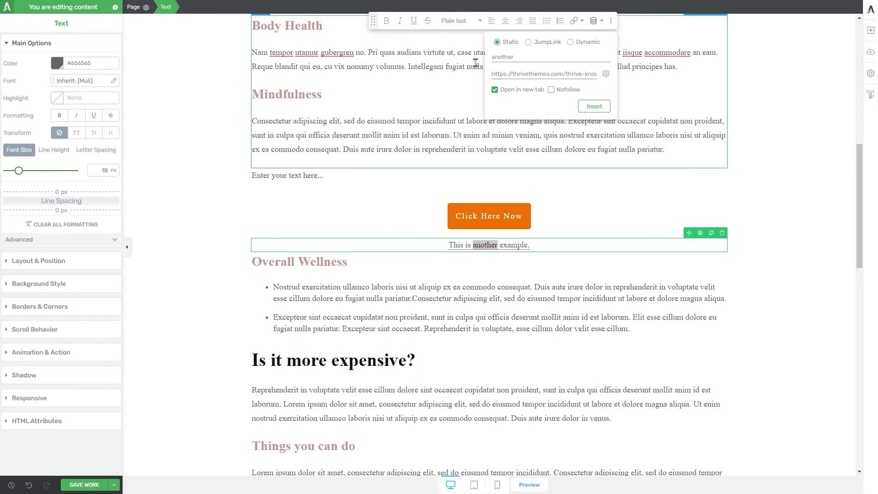
left_click(594, 107)
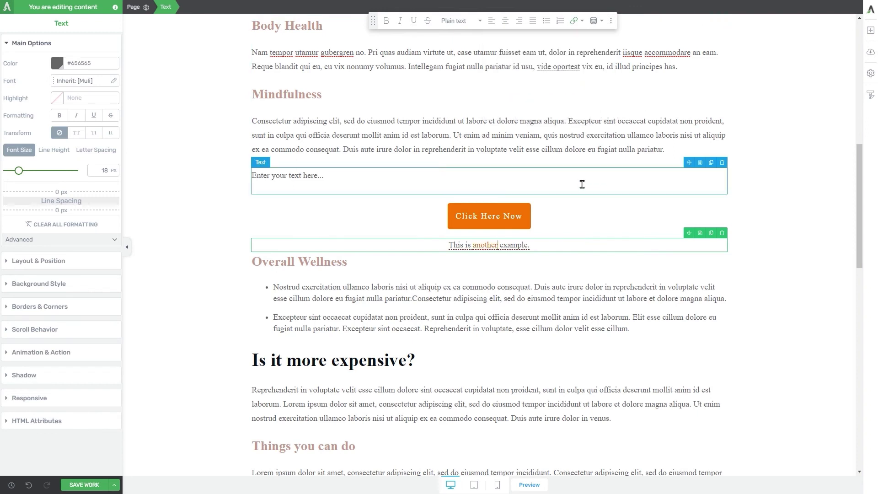
- Replace the word "another" in the example text with dynamic text from Global fields, using the Phone number option
left_click(483, 248)
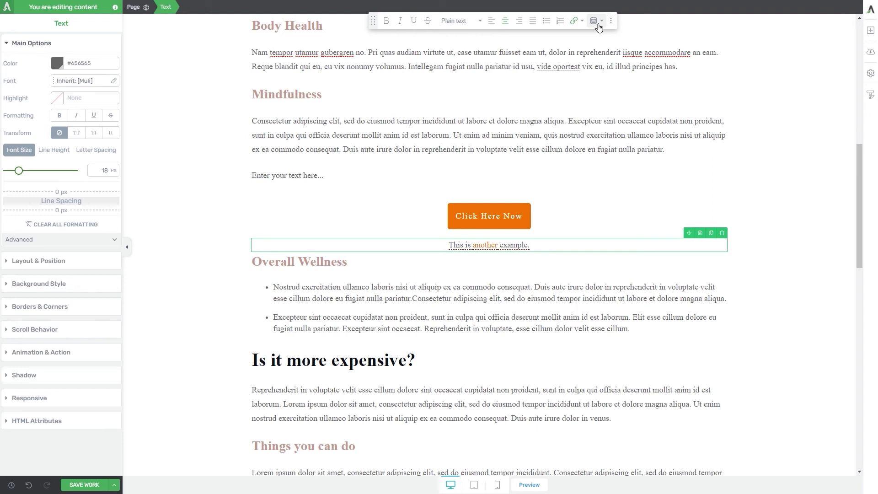
left_click(598, 26)
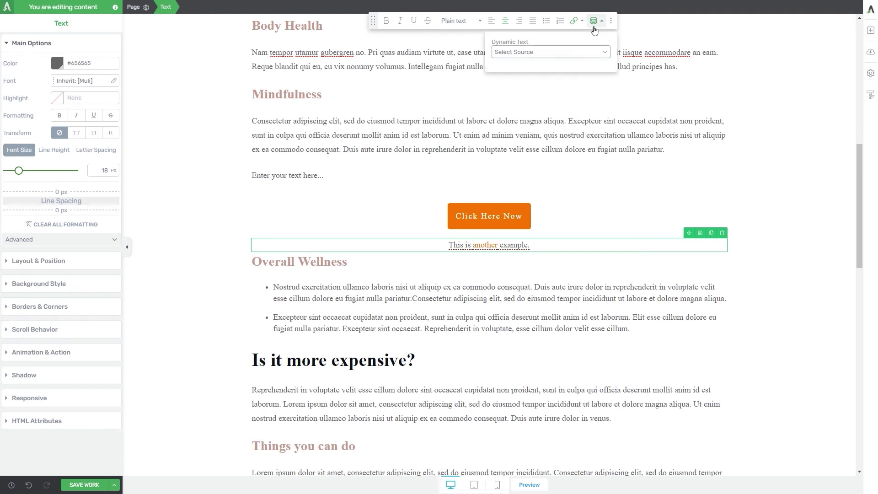
left_click(540, 55)
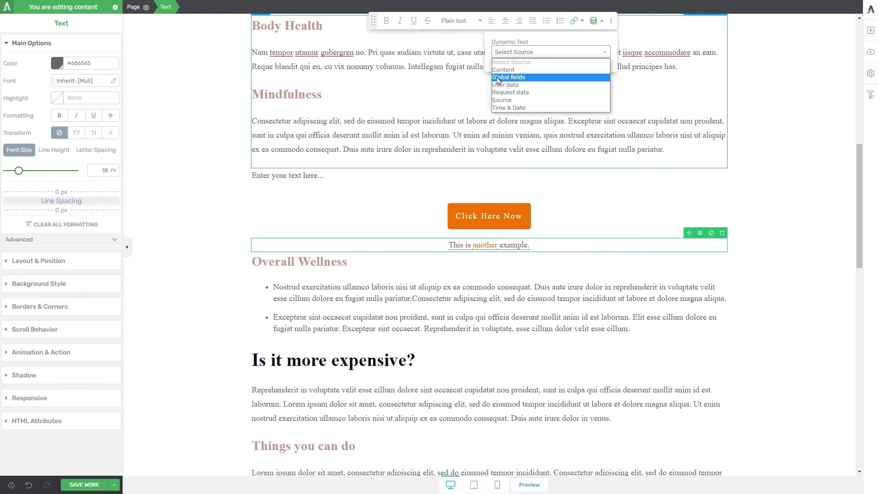
left_click(530, 78)
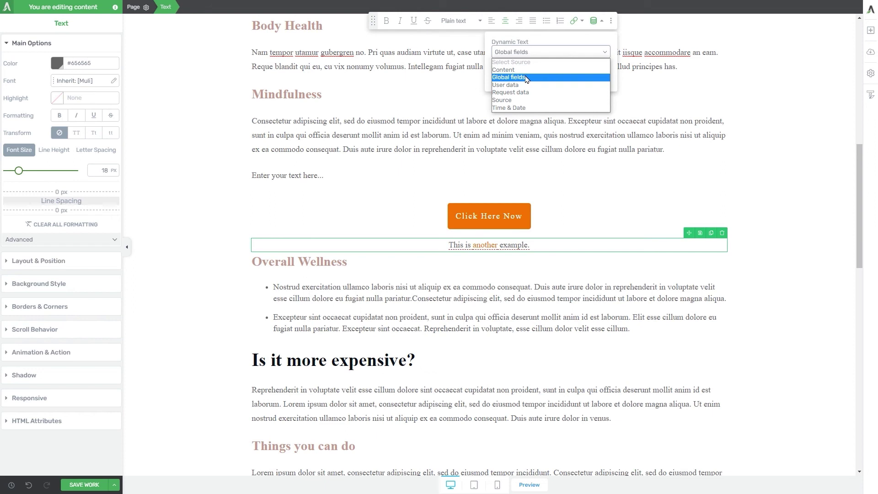
left_click(518, 77)
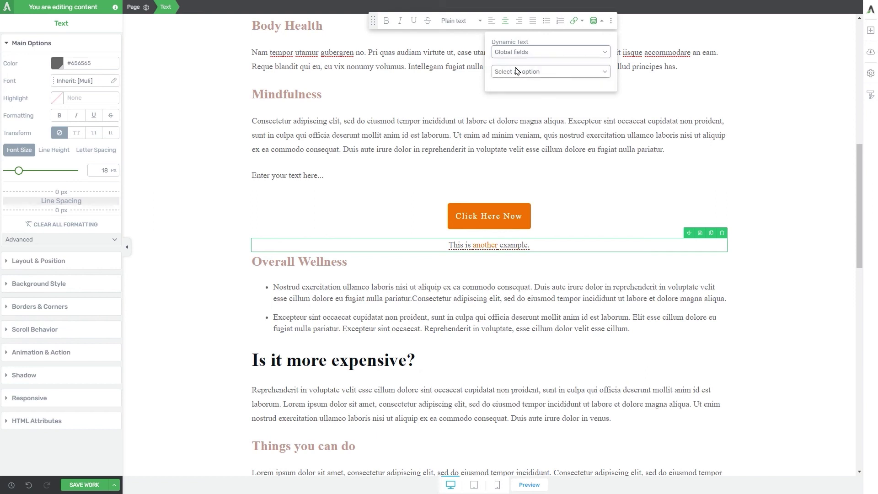
left_click(544, 73)
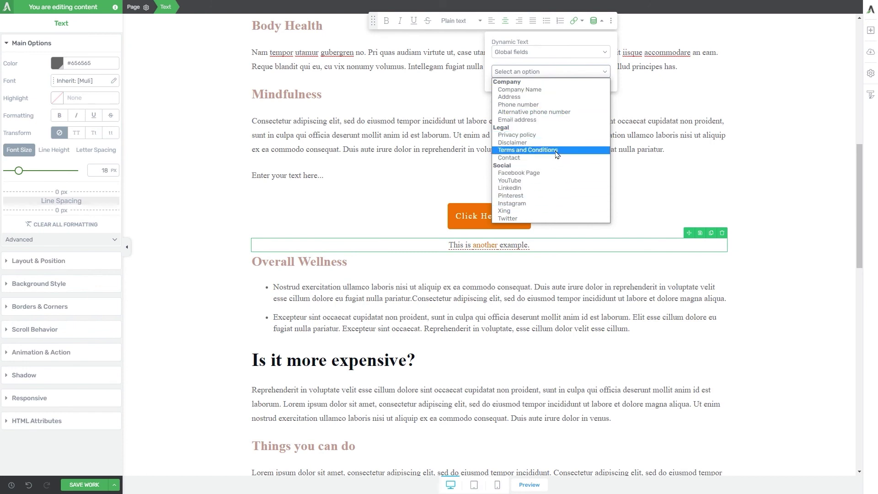
double_click(494, 243)
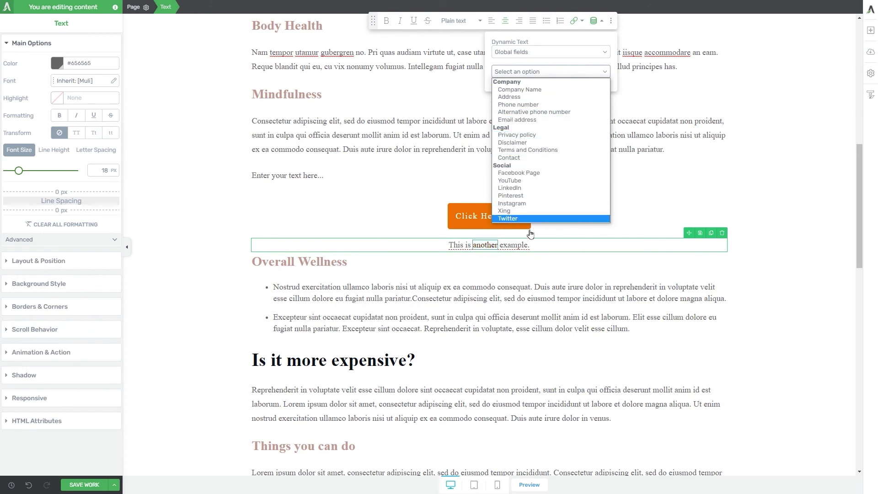
left_click(531, 105)
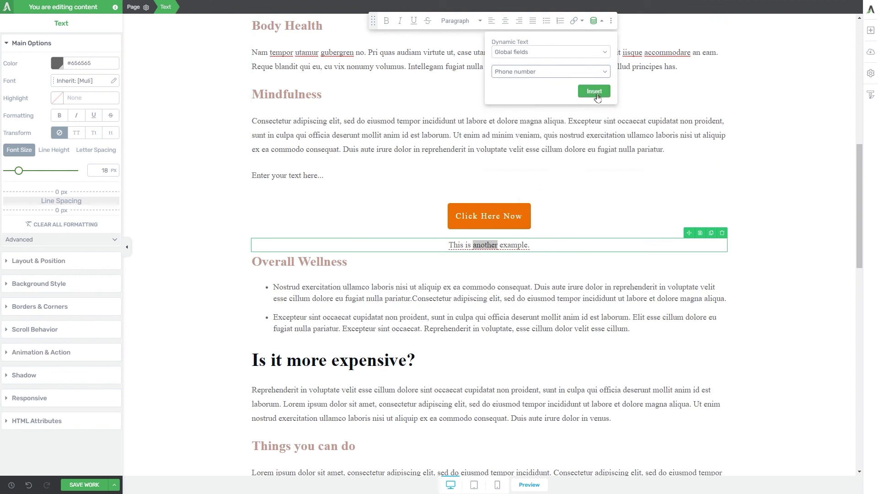
left_click(594, 92)
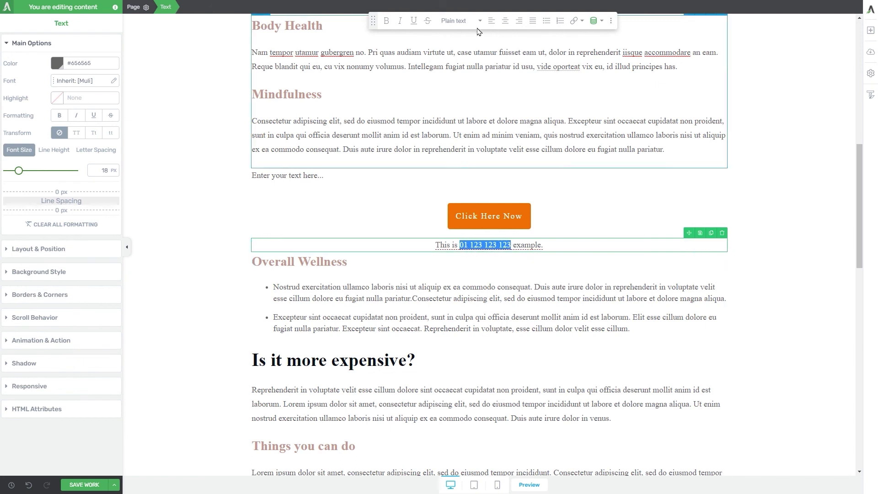
- Turn on Distraction Free Mode and Pinned Mode for the text formatting toolbar, and check how it behaves while moving through the page
left_click(610, 22)
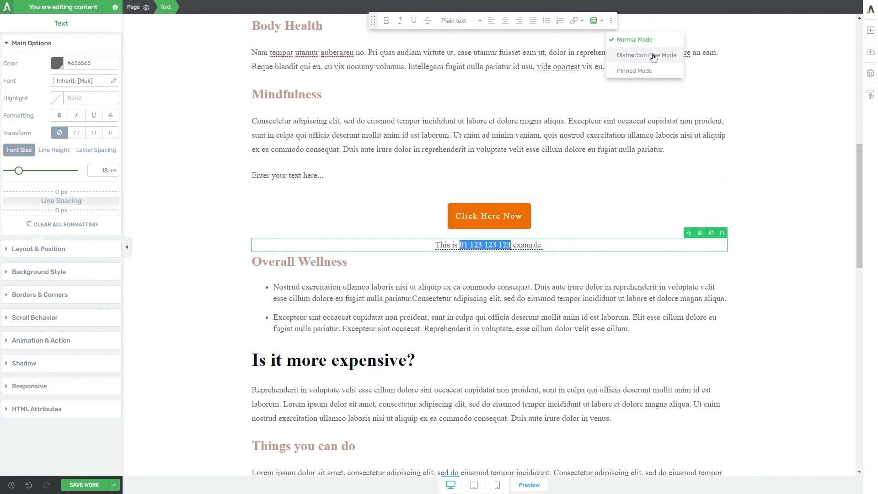
left_click(567, 250)
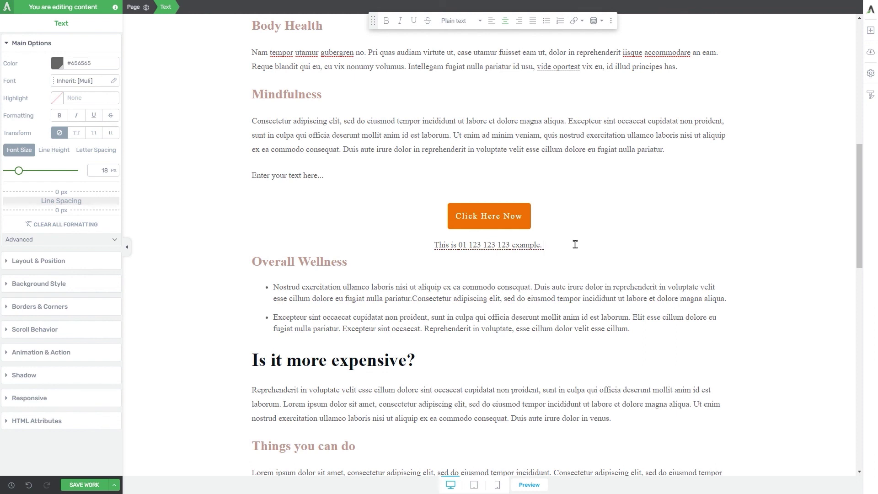
left_click(611, 21)
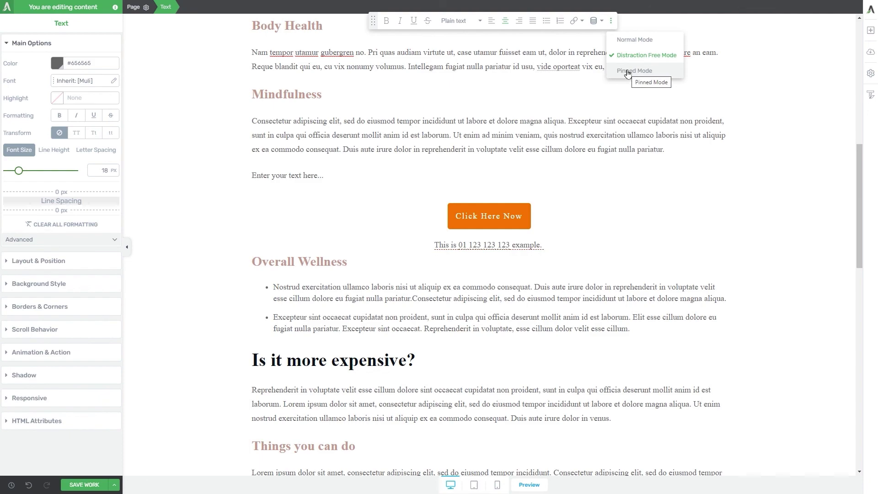
left_click(628, 72)
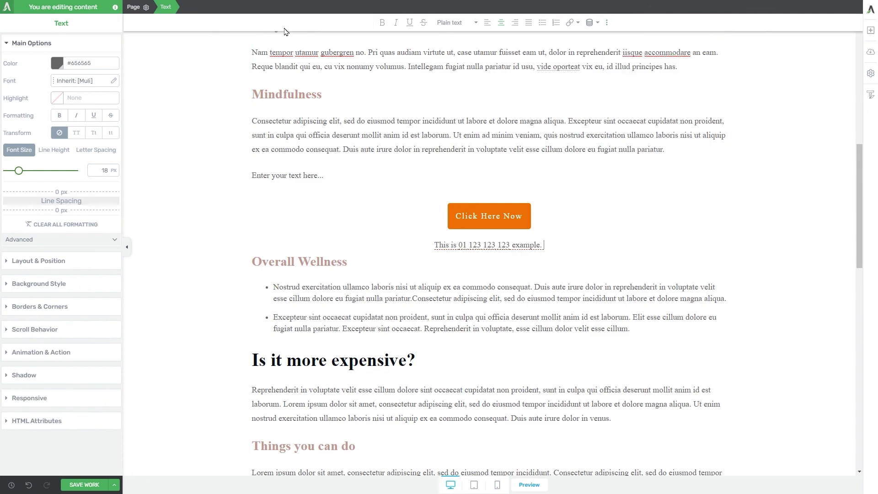
scroll(751, 80, "down", 8)
scroll(752, 82, "up", 4)
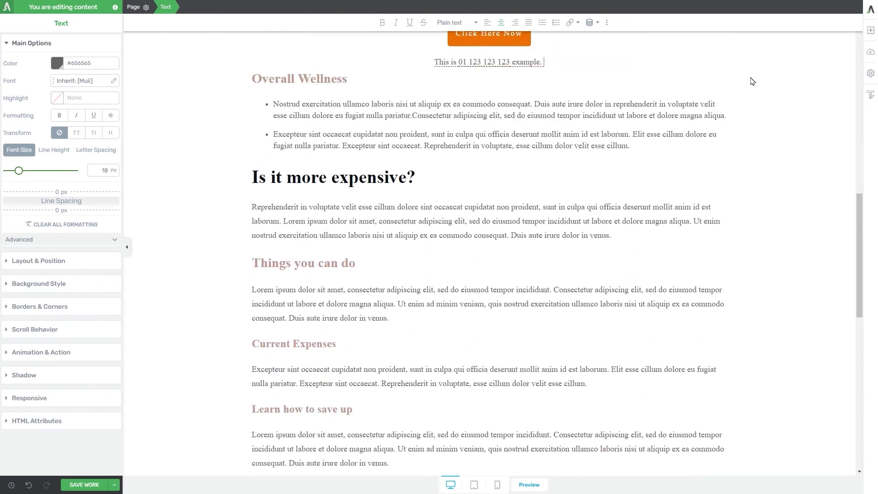
scroll(752, 82, "up", 4)
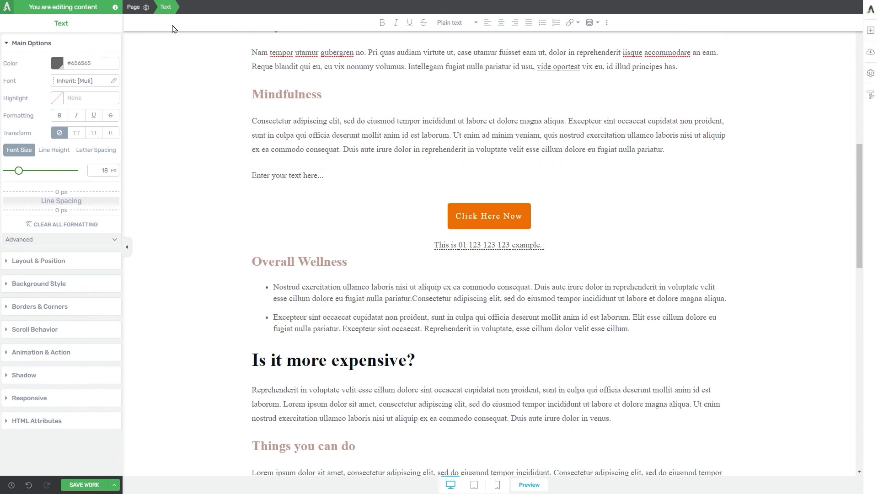
left_click(607, 22)
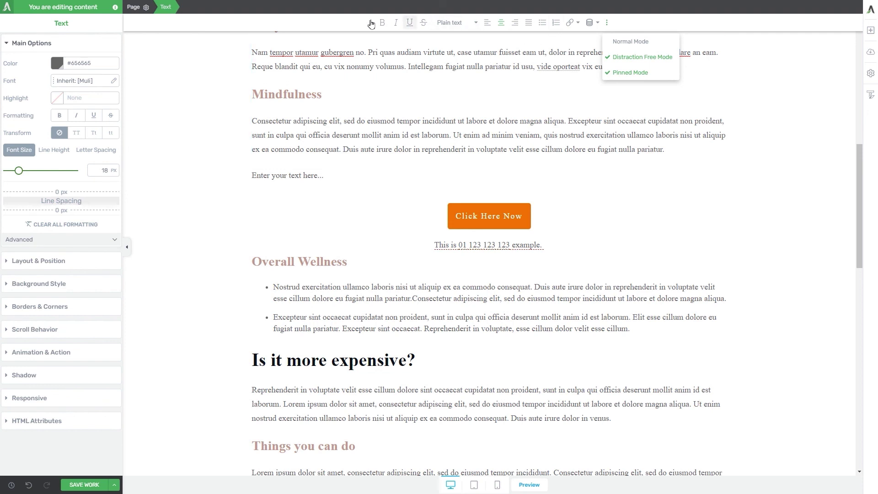
scroll(640, 115, "up", 1)
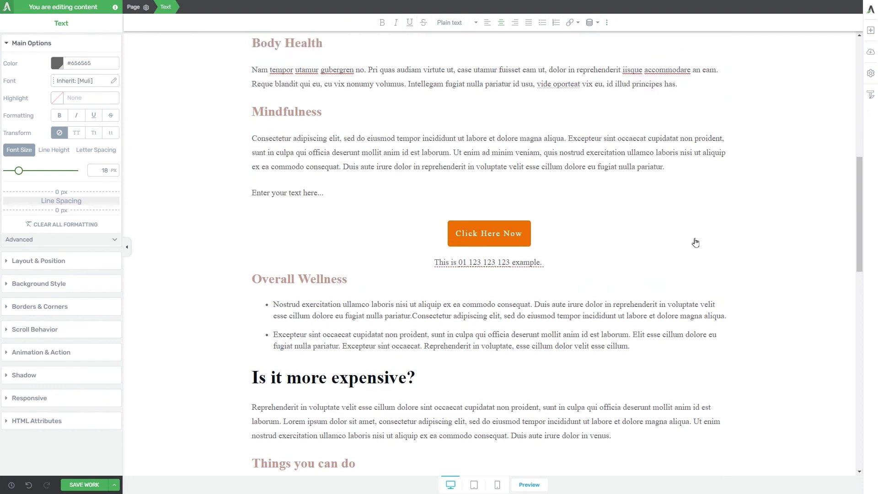